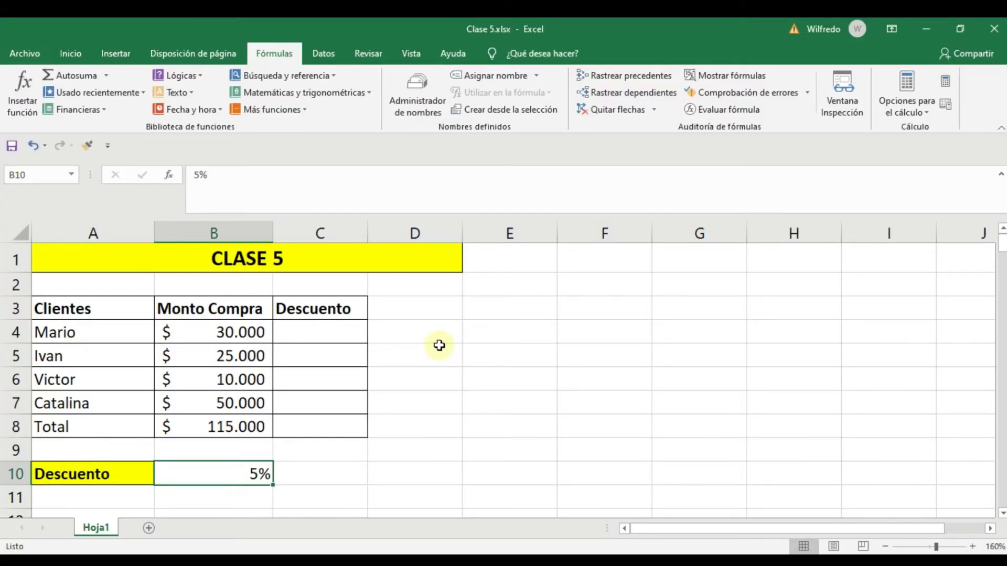
# Step: Practise selecting the title, purchase amounts, 5% discount cell, client names and Descuento cells
pyautogui.click(360, 265)
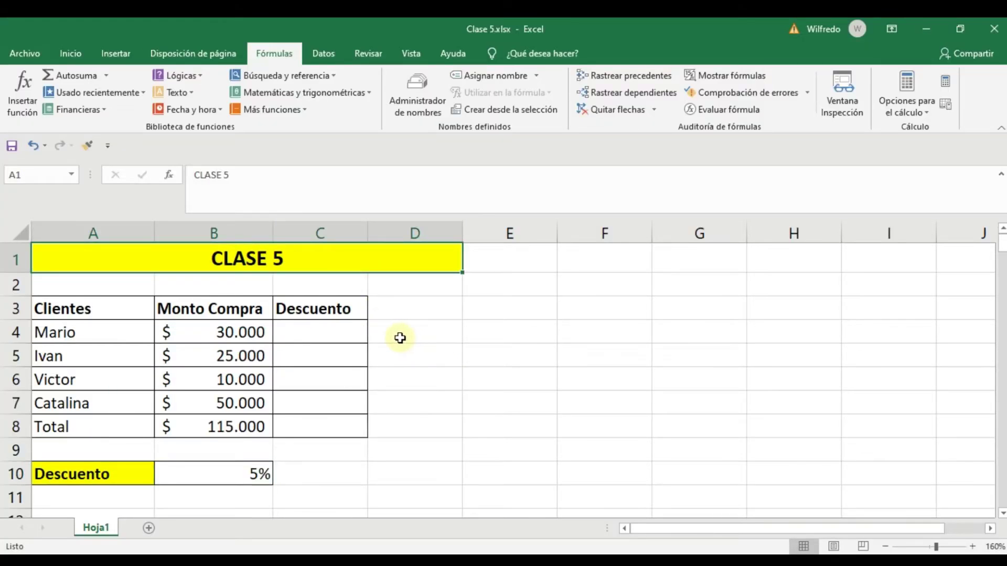
pyautogui.moveTo(254, 331); pyautogui.dragTo(249, 435)
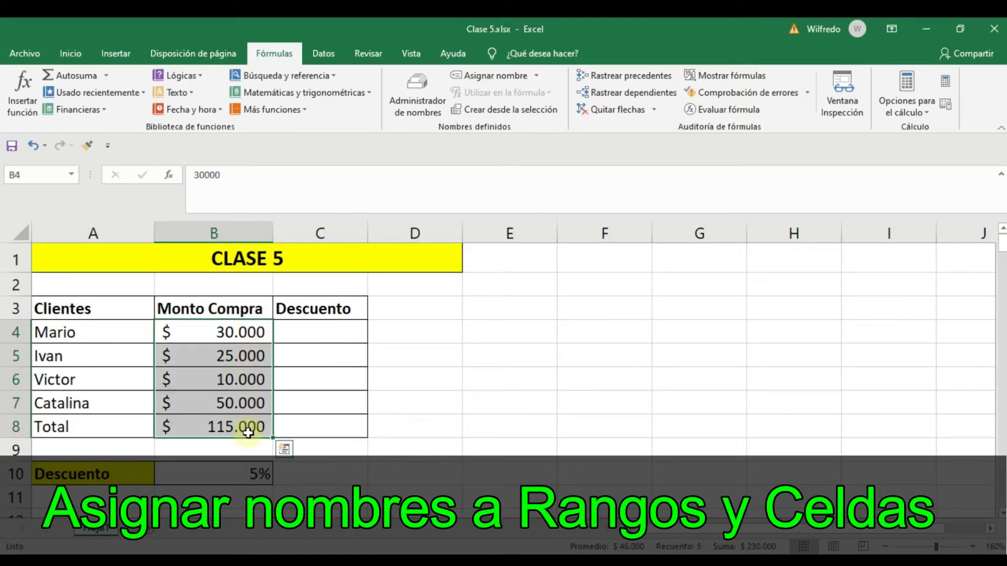
pyautogui.click(246, 472)
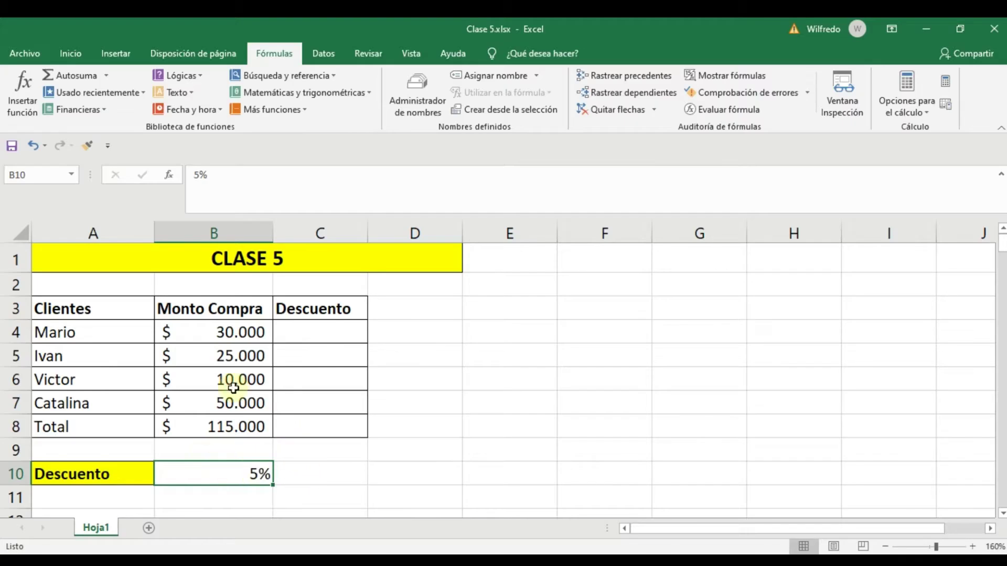
pyautogui.moveTo(116, 327); pyautogui.dragTo(117, 401)
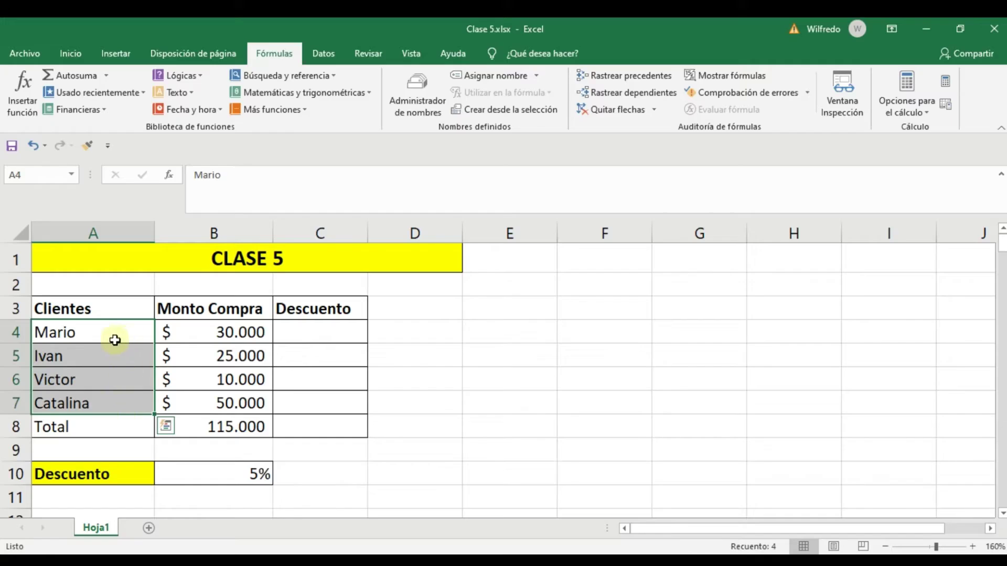
pyautogui.moveTo(227, 325); pyautogui.dragTo(220, 402)
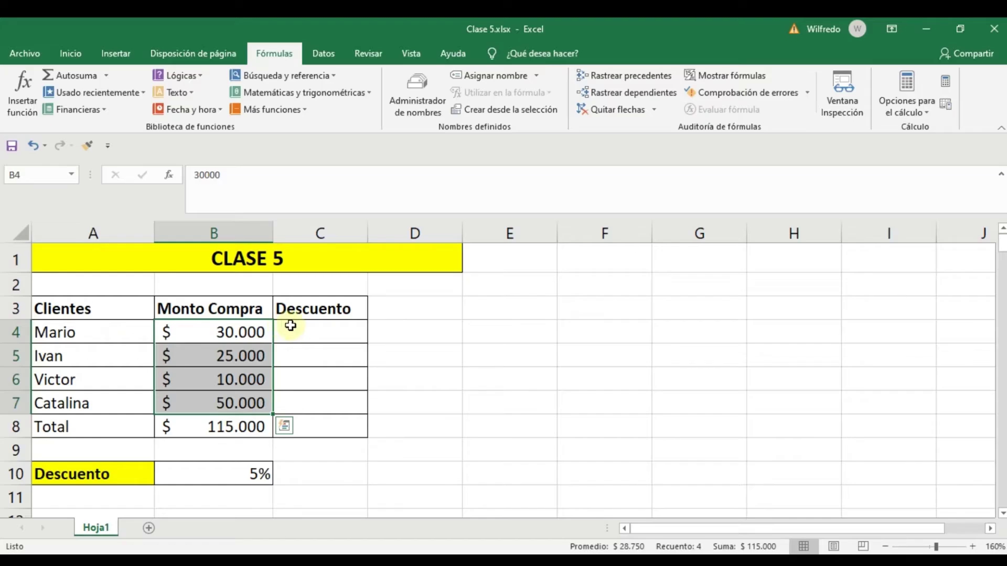
pyautogui.moveTo(298, 326); pyautogui.dragTo(289, 400)
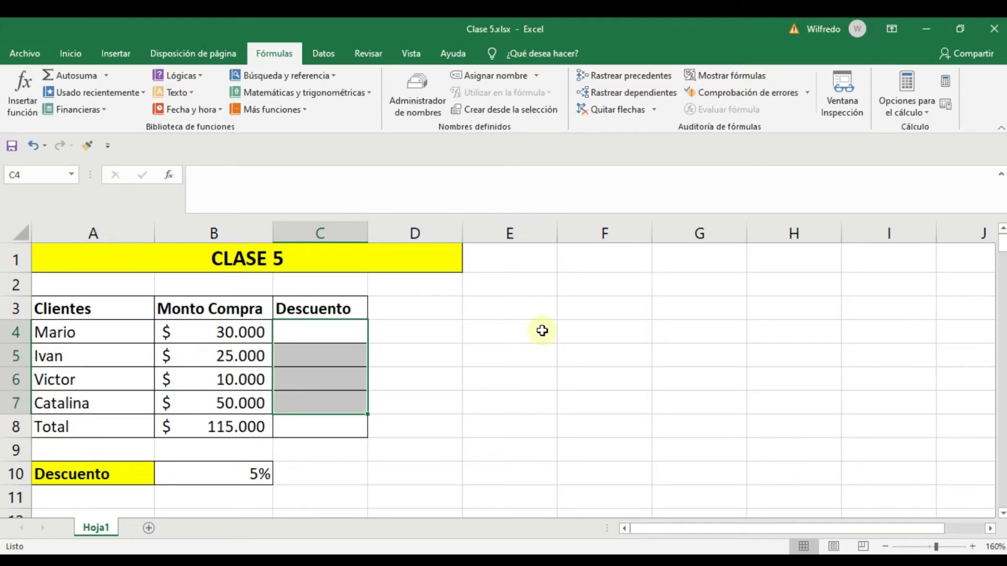
# Step: Select empty blocks in columns E, G and I, then some client names
pyautogui.moveTo(531, 308); pyautogui.dragTo(503, 464)
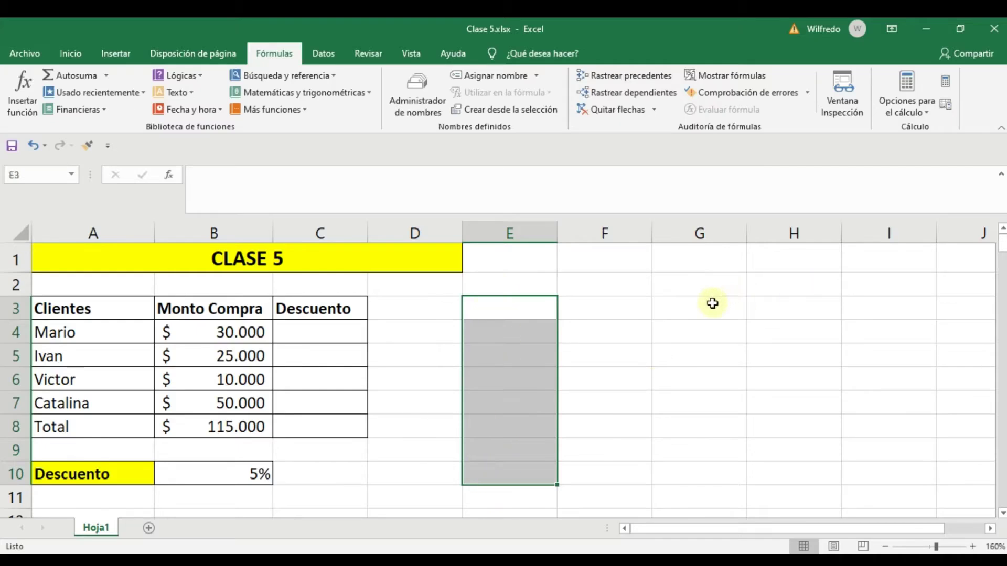
pyautogui.moveTo(714, 302); pyautogui.dragTo(705, 479)
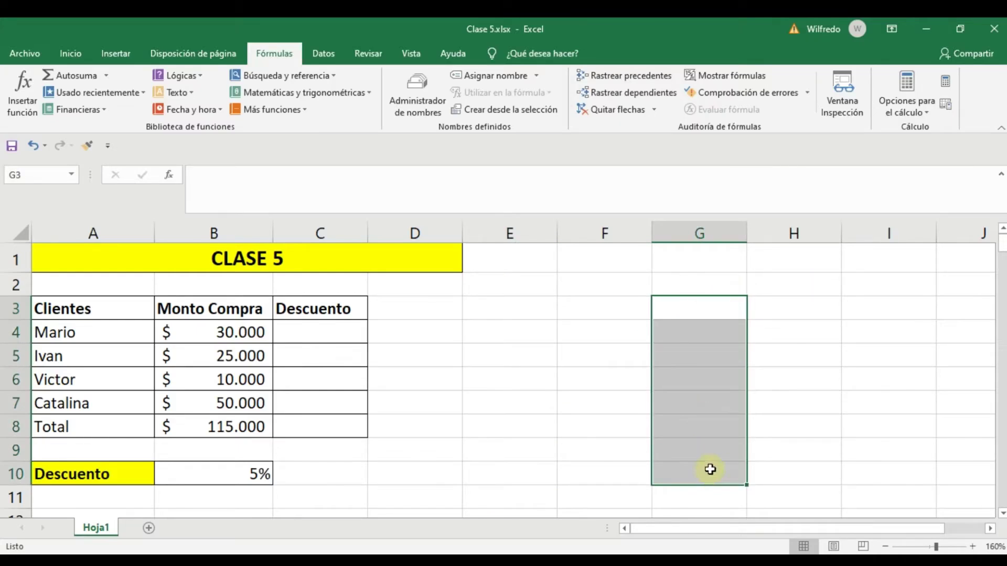
pyautogui.moveTo(519, 308); pyautogui.dragTo(530, 479)
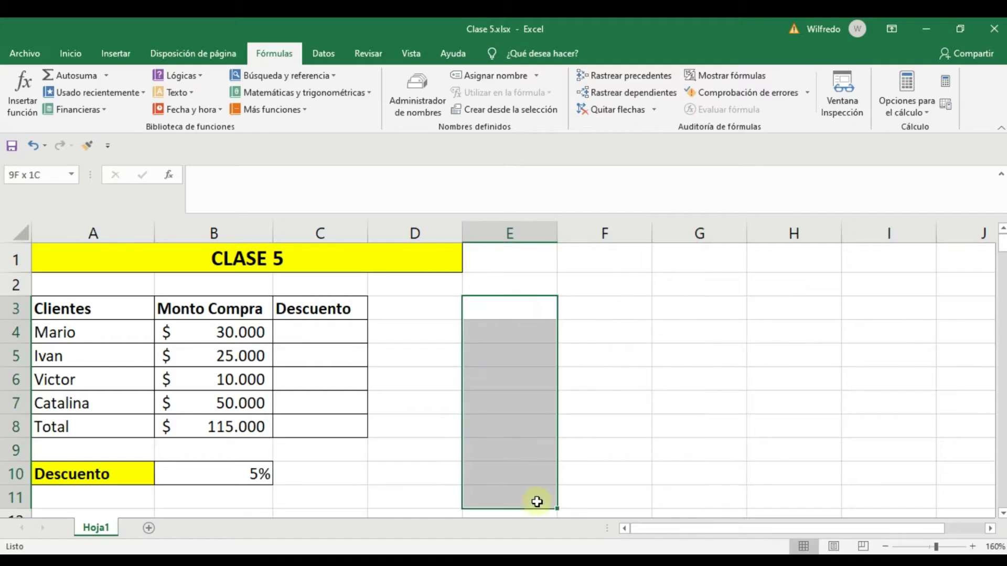
pyautogui.moveTo(905, 317); pyautogui.dragTo(899, 472)
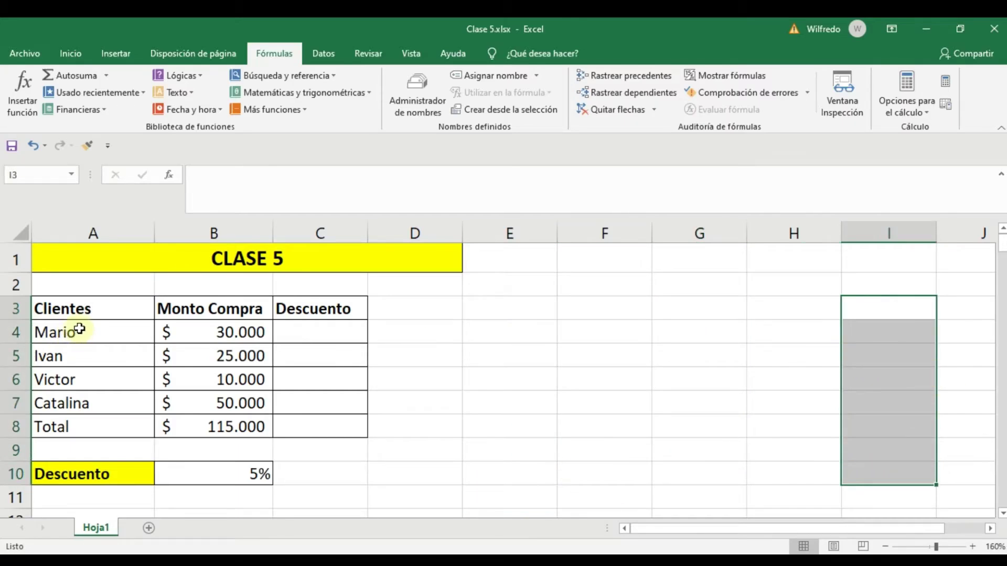
pyautogui.moveTo(79, 333); pyautogui.dragTo(99, 398)
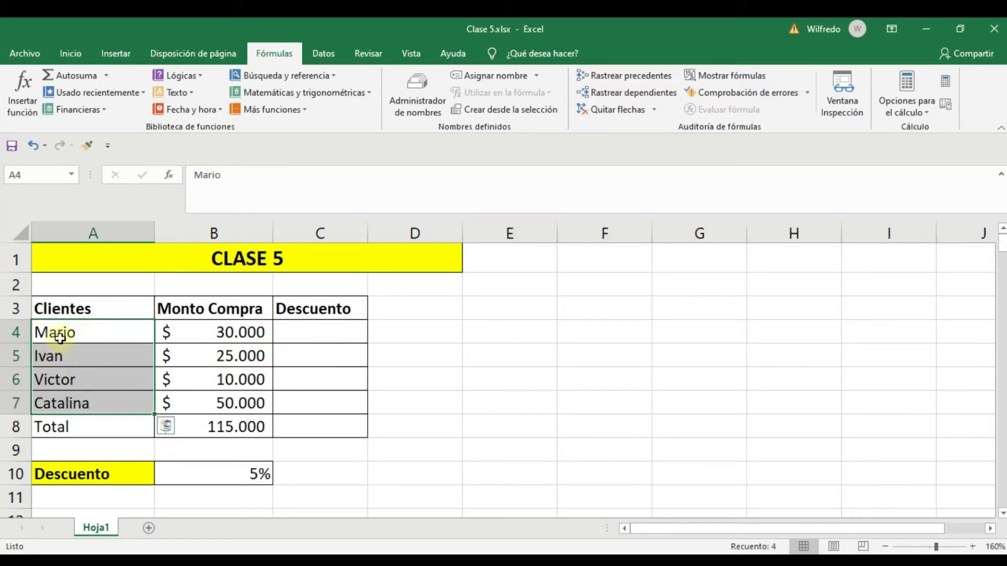
pyautogui.moveTo(213, 344)
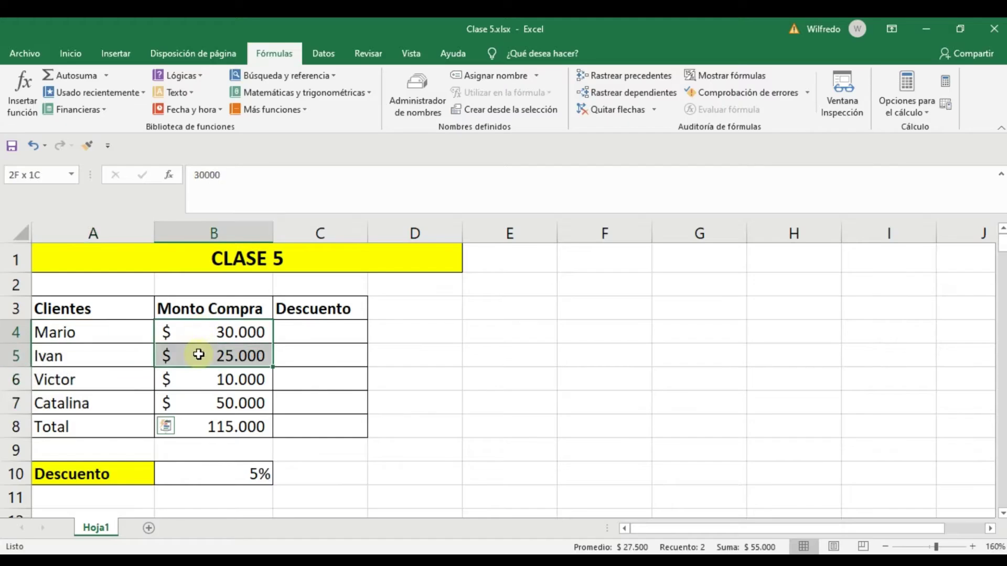
# Step: Select the four purchase amounts in B4:B7
pyautogui.moveTo(202, 330); pyautogui.dragTo(198, 401)
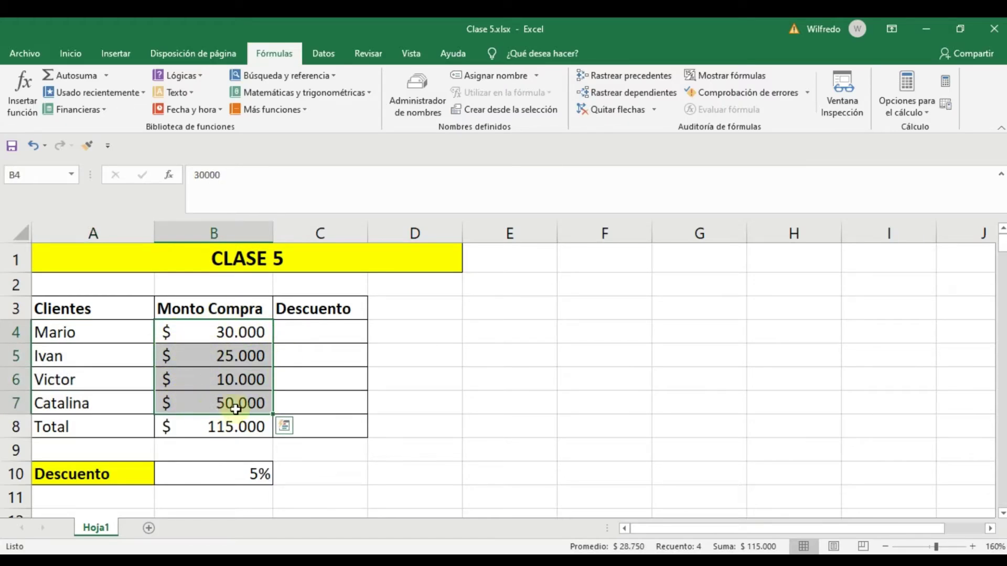
pyautogui.click(475, 329)
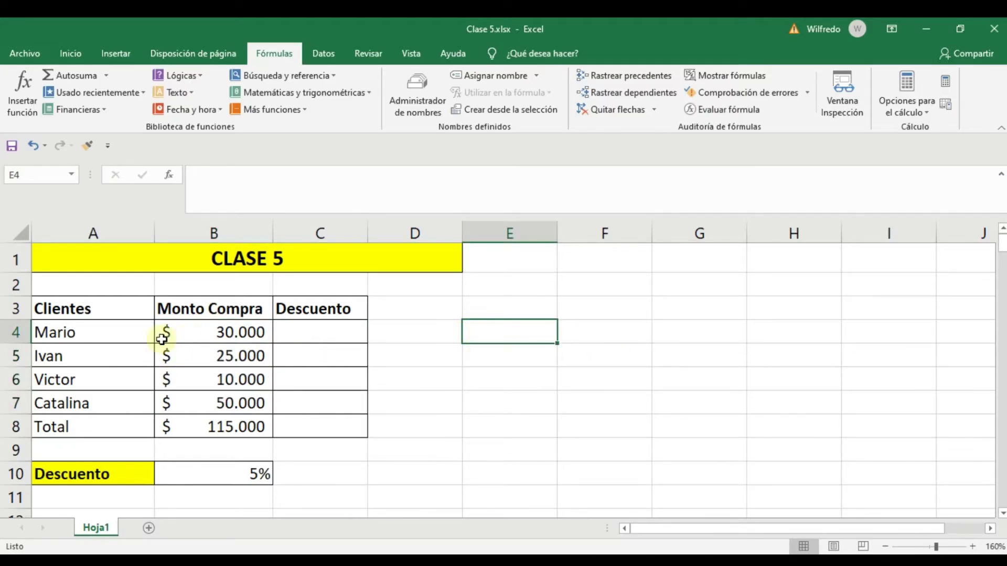
pyautogui.moveTo(195, 334); pyautogui.dragTo(202, 404)
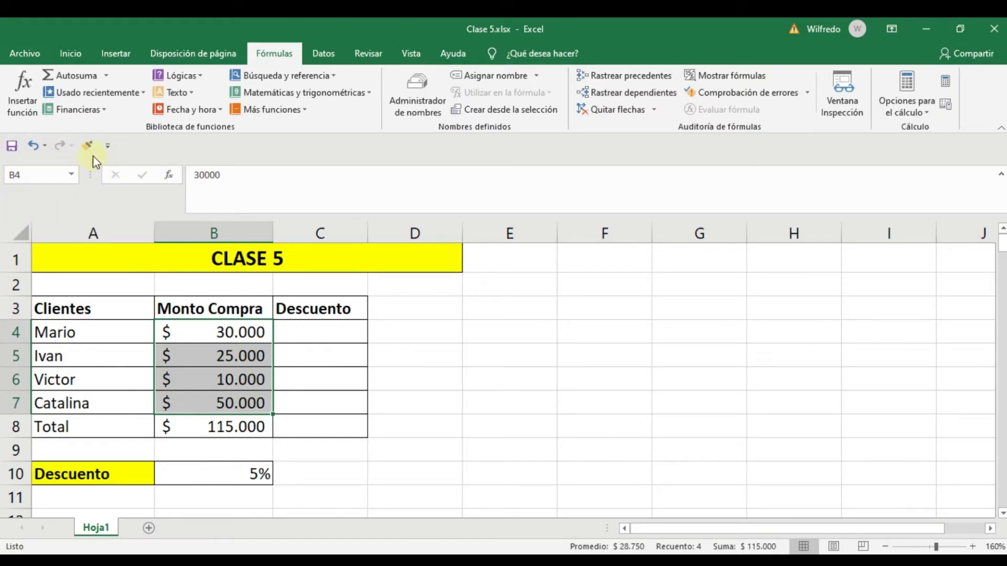
# Step: Name B4:B7 'Montodecompra' in the Name Box and confirm it appears in the names list
pyautogui.click(36, 173)
pyautogui.press('capslock')
pyautogui.write('M')
pyautogui.press('capslock')
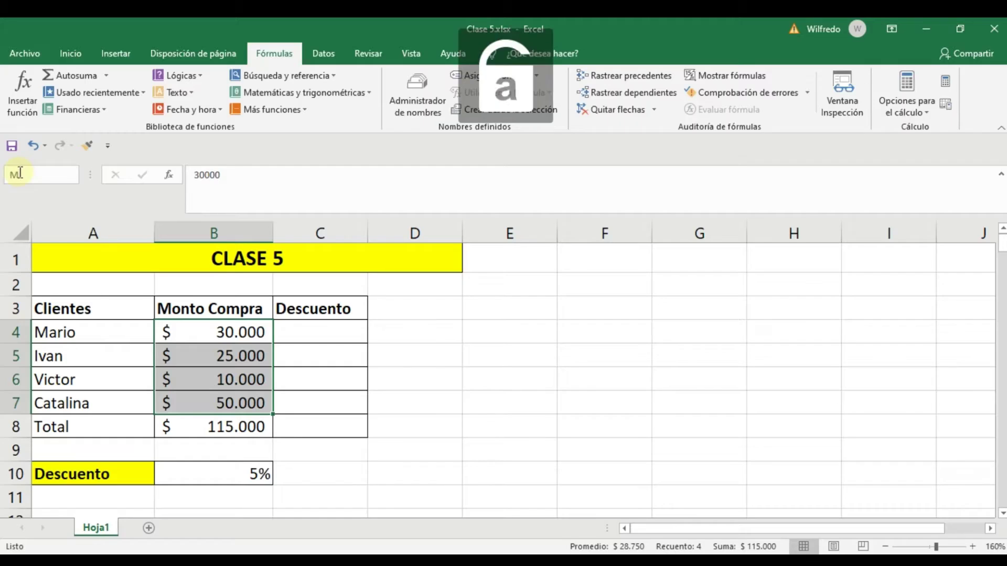
pyautogui.write('ontode')
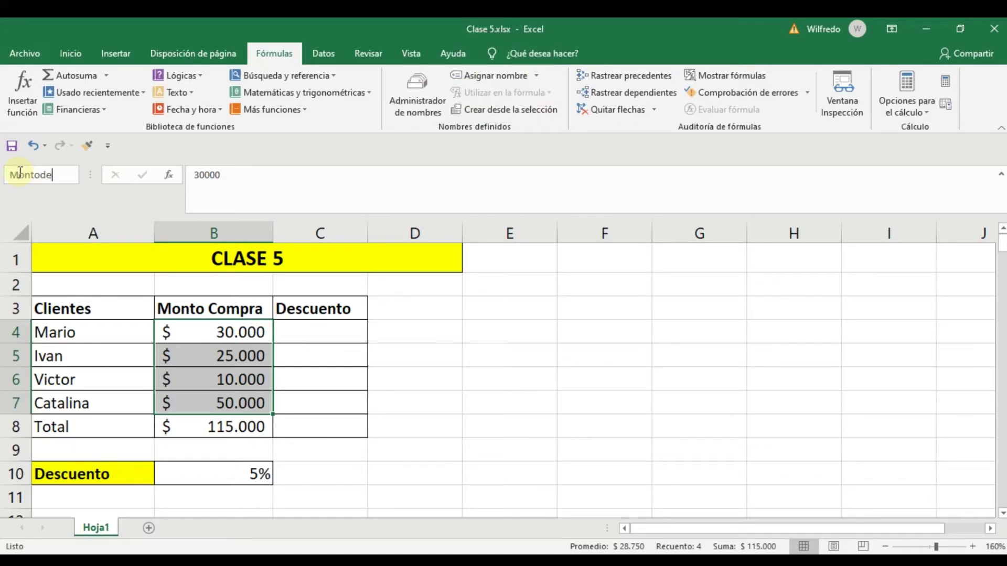
pyautogui.write('compra')
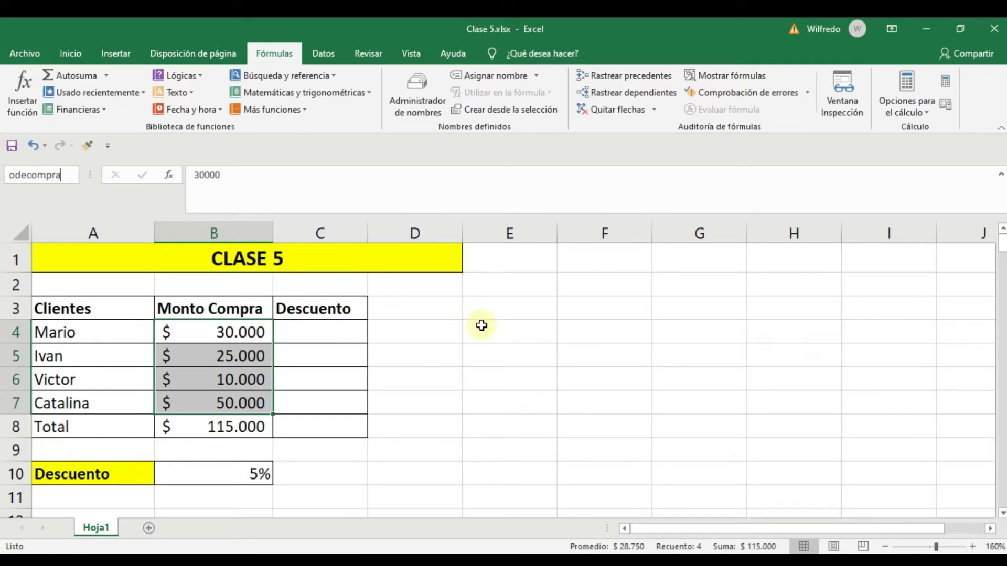
pyautogui.press('Return')
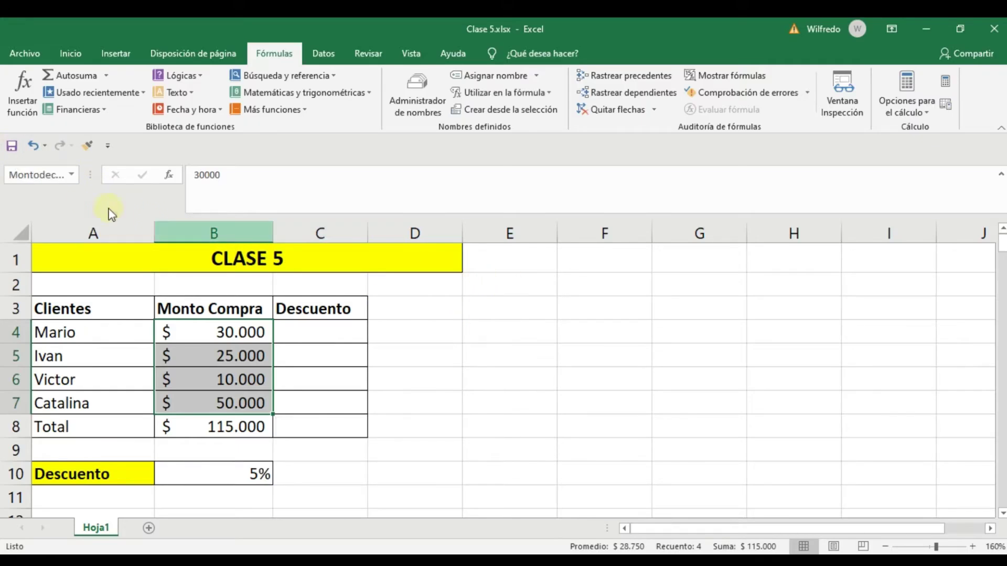
pyautogui.click(73, 177)
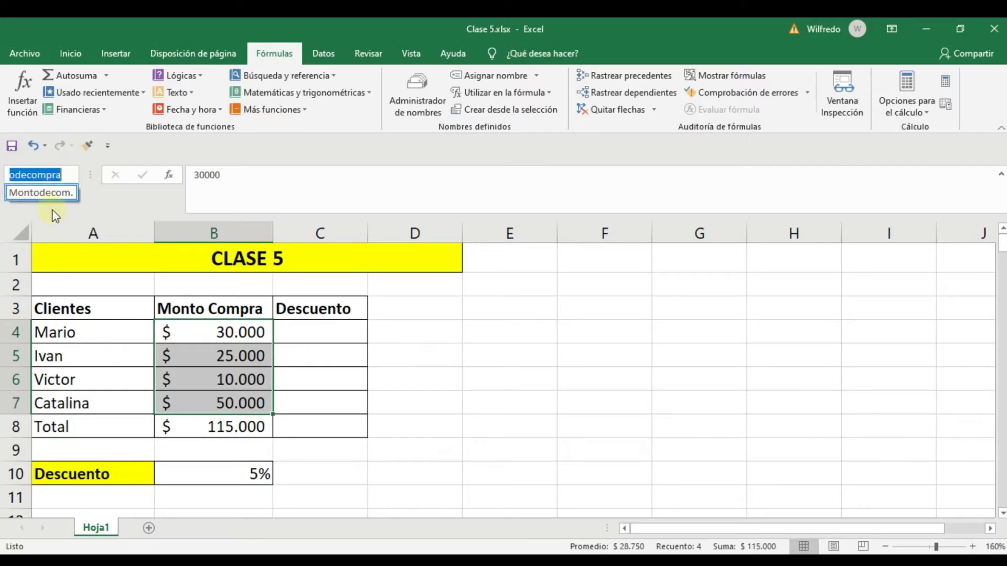
pyautogui.click(440, 426)
pyautogui.click(429, 400)
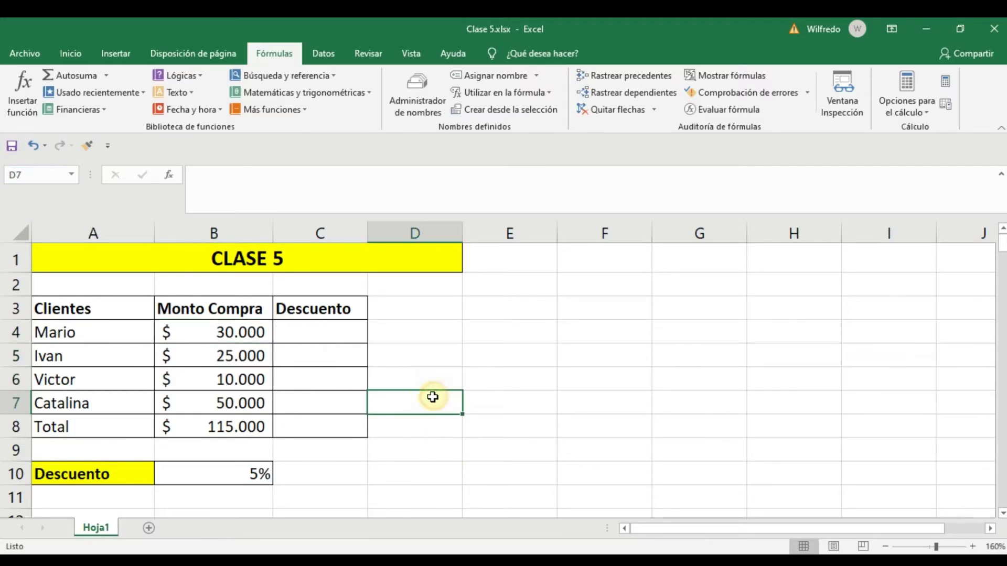
# Step: Name the client names A4:A7 'Clientes' and verify both defined names are listed
pyautogui.moveTo(90, 332); pyautogui.dragTo(86, 401)
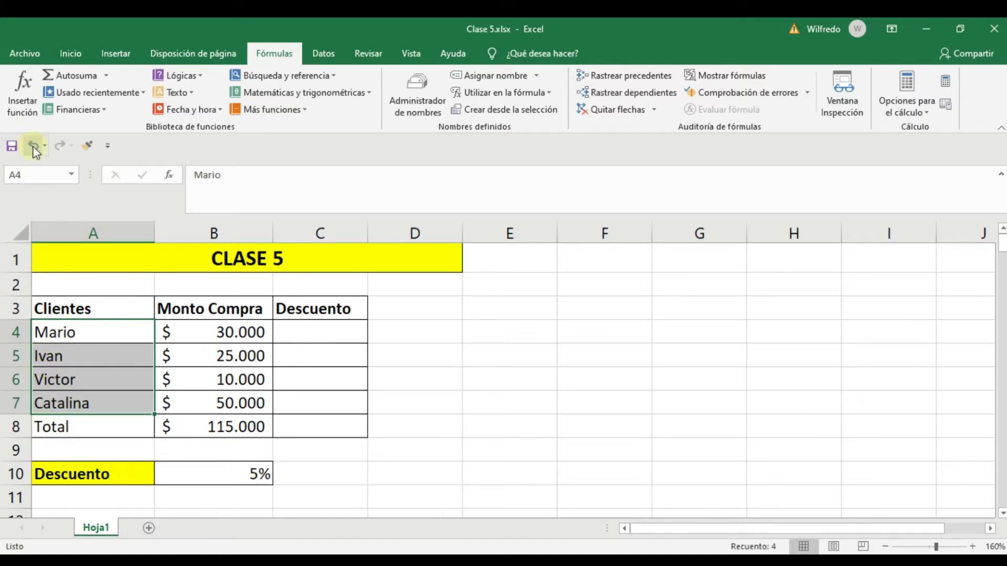
pyautogui.click(35, 175)
pyautogui.press('capslock')
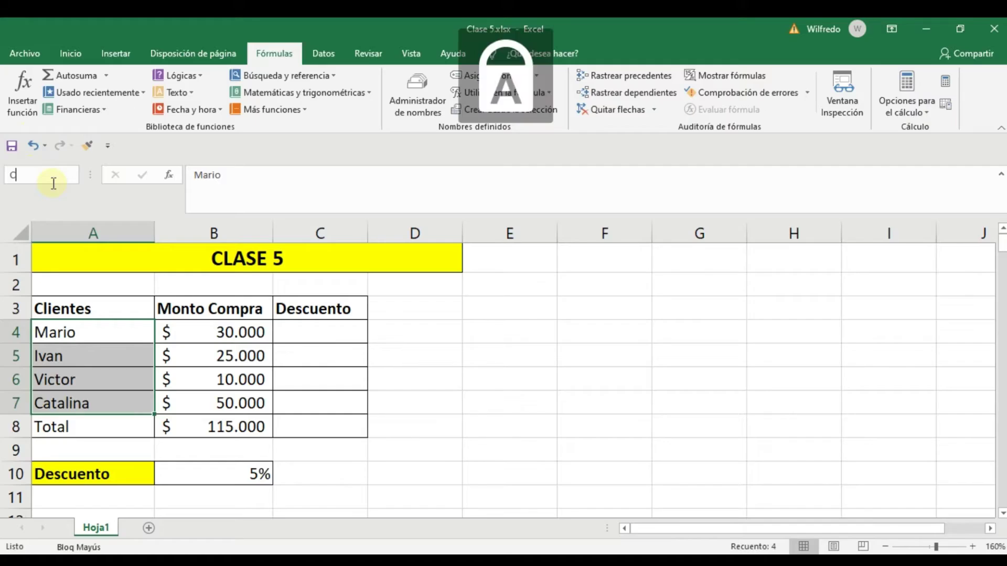
pyautogui.press('capslock')
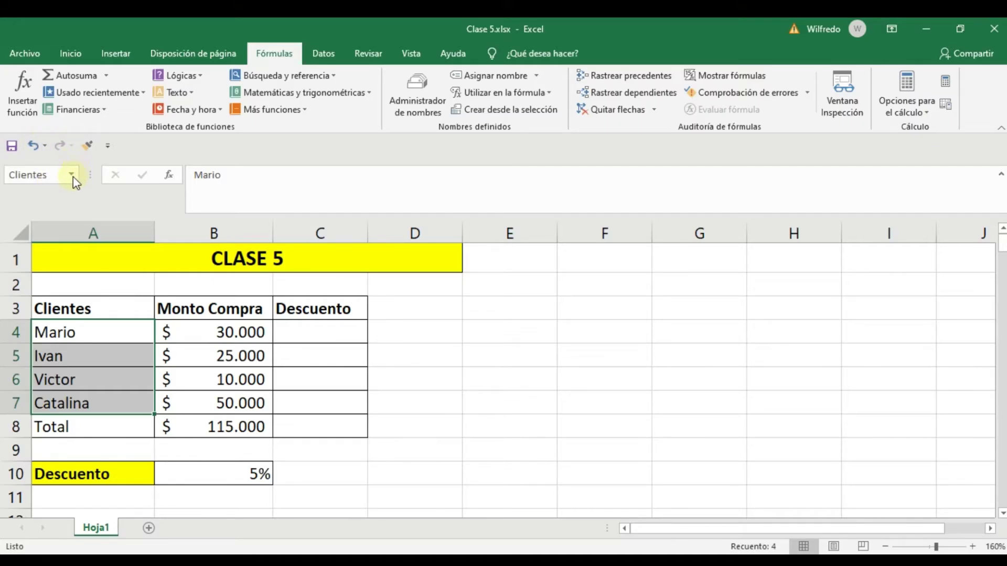
pyautogui.click(71, 175)
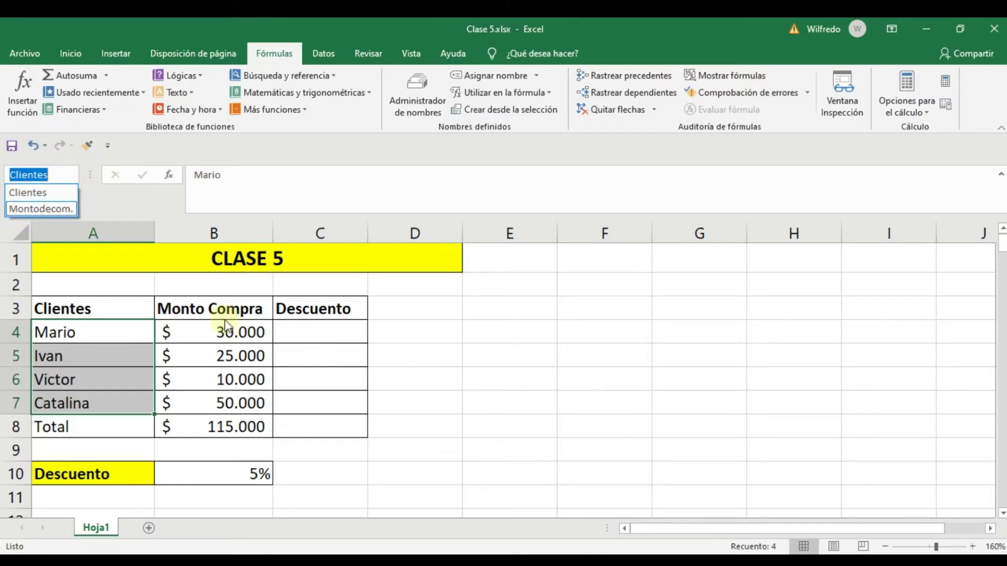
pyautogui.click(455, 450)
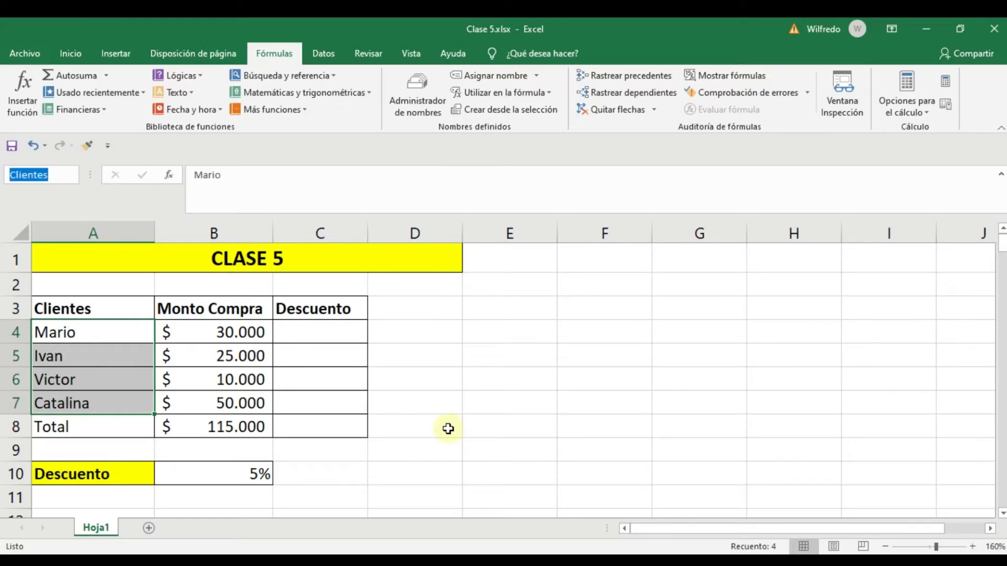
pyautogui.click(445, 429)
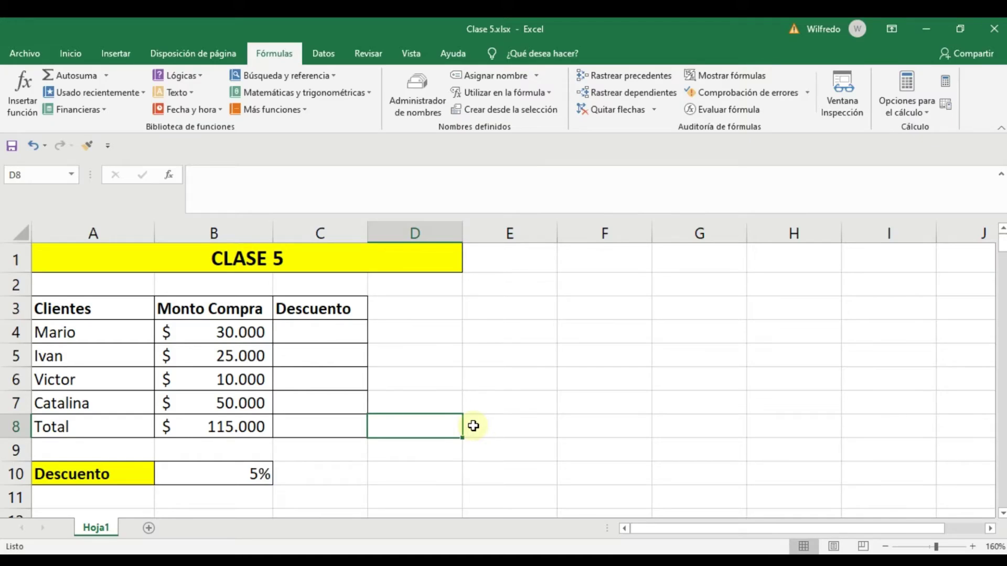
# Step: From cell C141 far down the sheet, jump to the Clientes range A4:A7 using the names list
pyautogui.scroll(-1, 473, 426)
pyautogui.scroll(1, 472, 424)
pyautogui.scroll(-2, 472, 424)
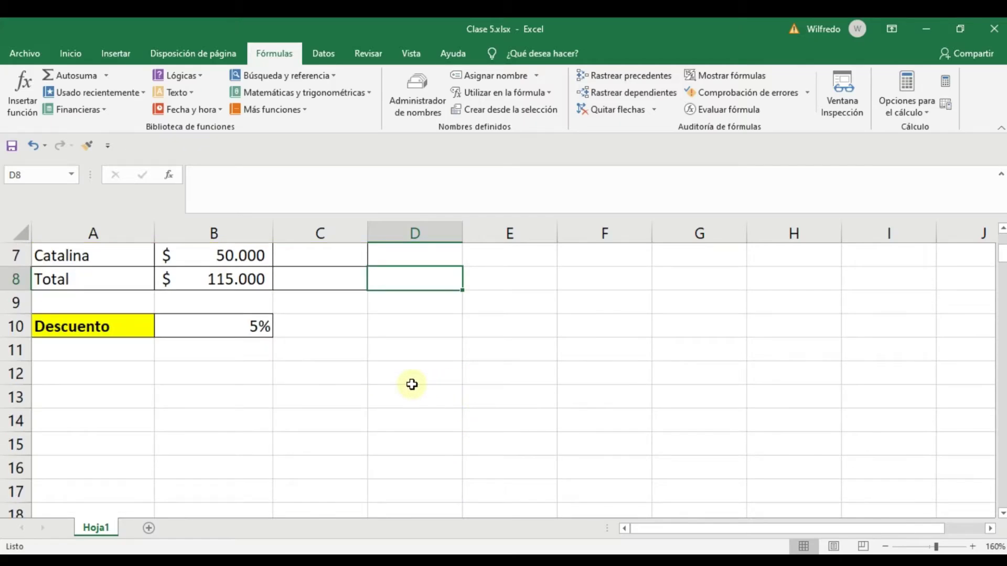
pyautogui.scroll(-2, 412, 384)
pyautogui.scroll(-1, 411, 385)
pyautogui.scroll(-1, 410, 385)
pyautogui.scroll(-2, 409, 386)
pyautogui.scroll(-9, 409, 386)
pyautogui.scroll(-4, 409, 386)
pyautogui.scroll(-1, 362, 394)
pyautogui.scroll(-4, 289, 420)
pyautogui.scroll(-8, 266, 440)
pyautogui.scroll(-6, 270, 440)
pyautogui.scroll(-4, 274, 440)
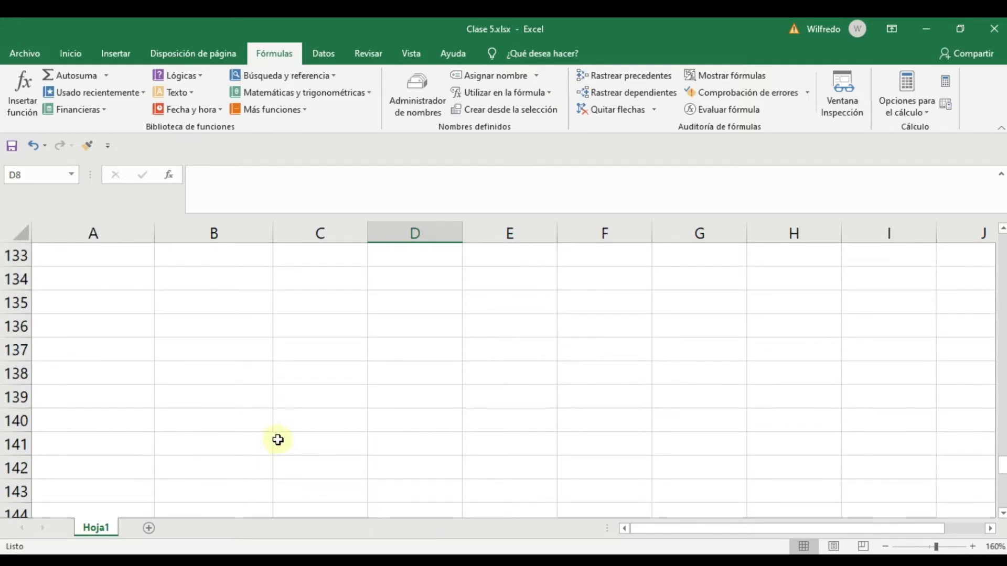
pyautogui.click(311, 438)
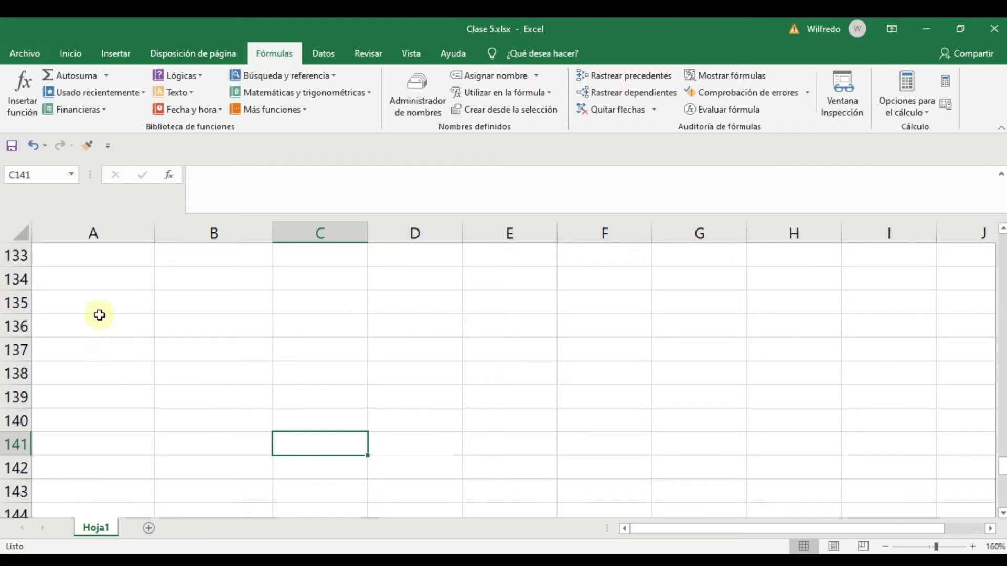
pyautogui.click(71, 175)
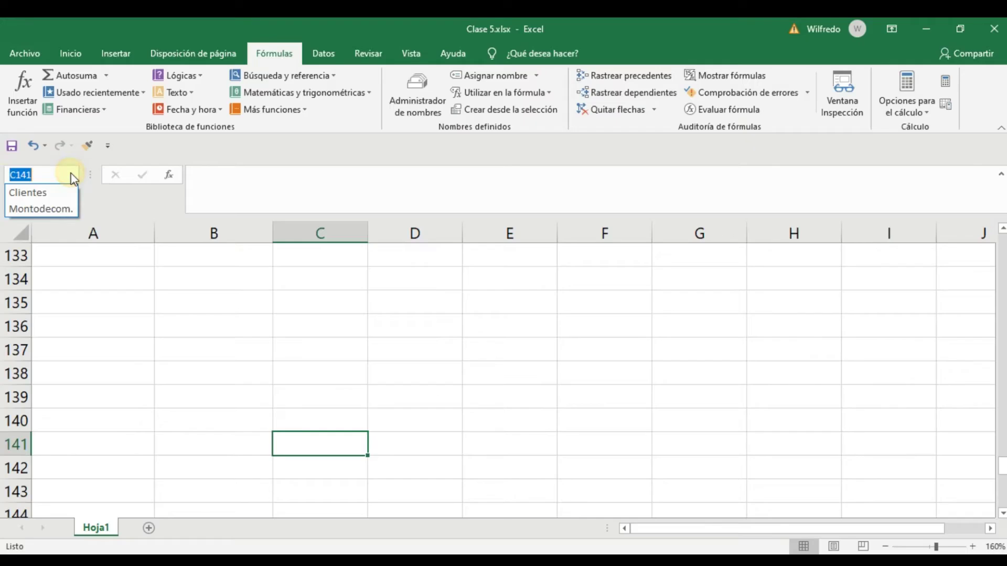
pyautogui.click(29, 193)
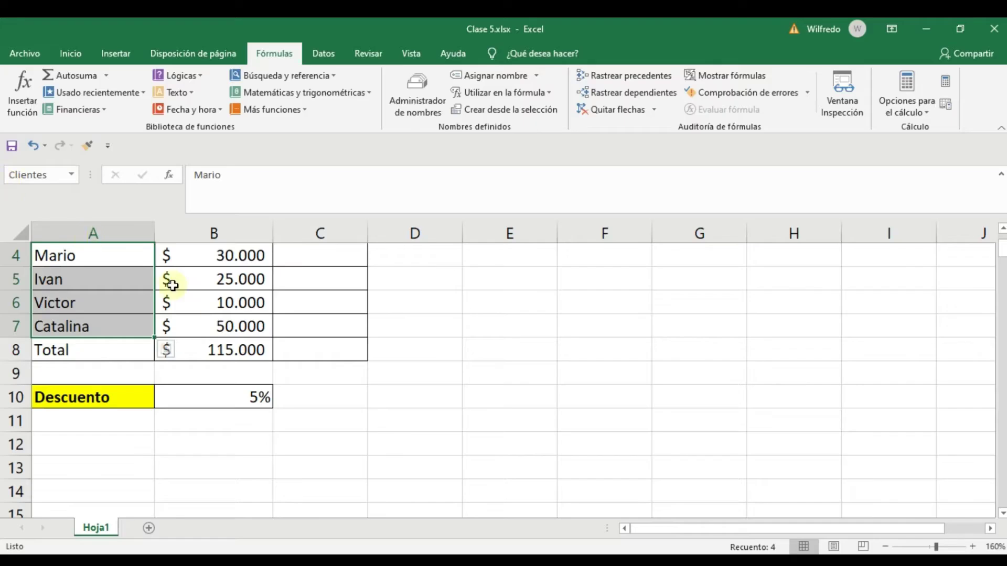
# Step: From cell H99, jump back to the Montodecompra range B4:B7 using the names list
pyautogui.scroll(-6, 340, 432)
pyautogui.scroll(-6, 413, 432)
pyautogui.scroll(-6, 413, 436)
pyautogui.scroll(-6, 547, 453)
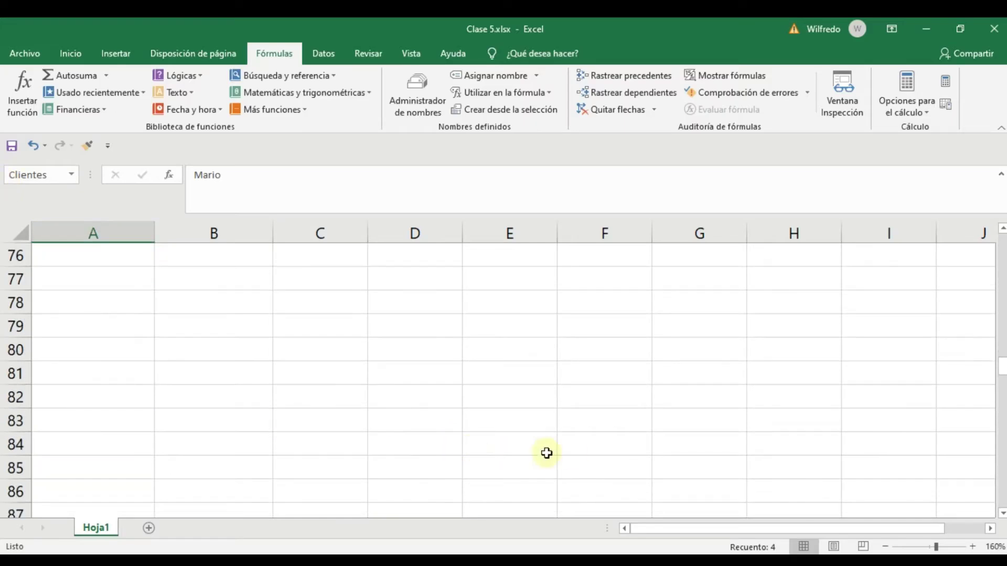
pyautogui.scroll(-5, 625, 442)
pyautogui.click(780, 443)
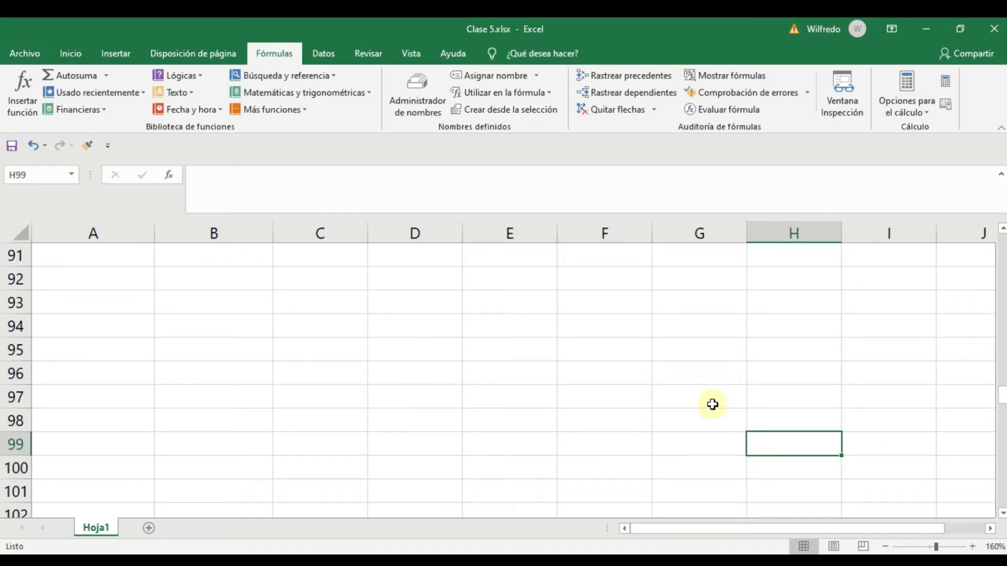
pyautogui.click(71, 174)
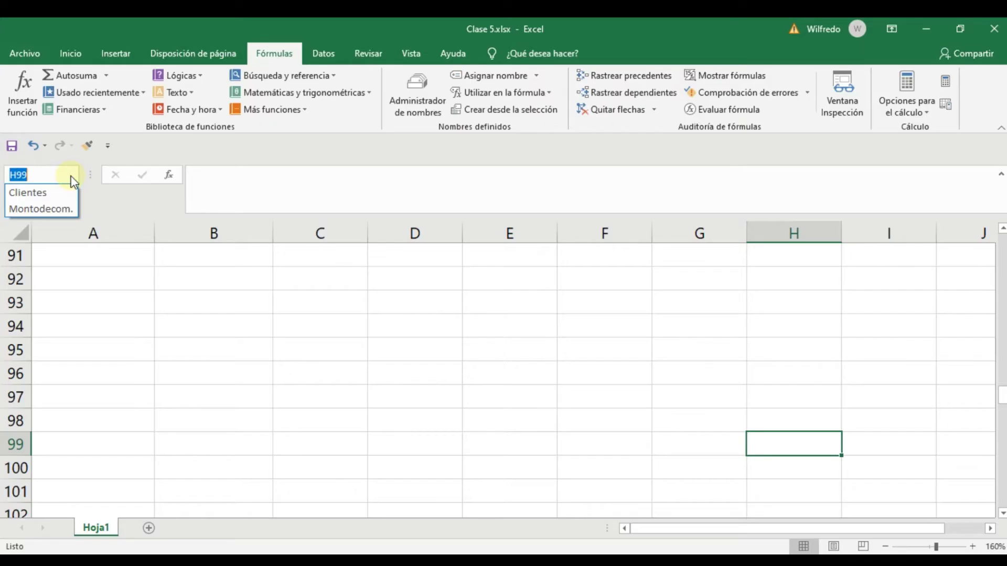
pyautogui.click(36, 210)
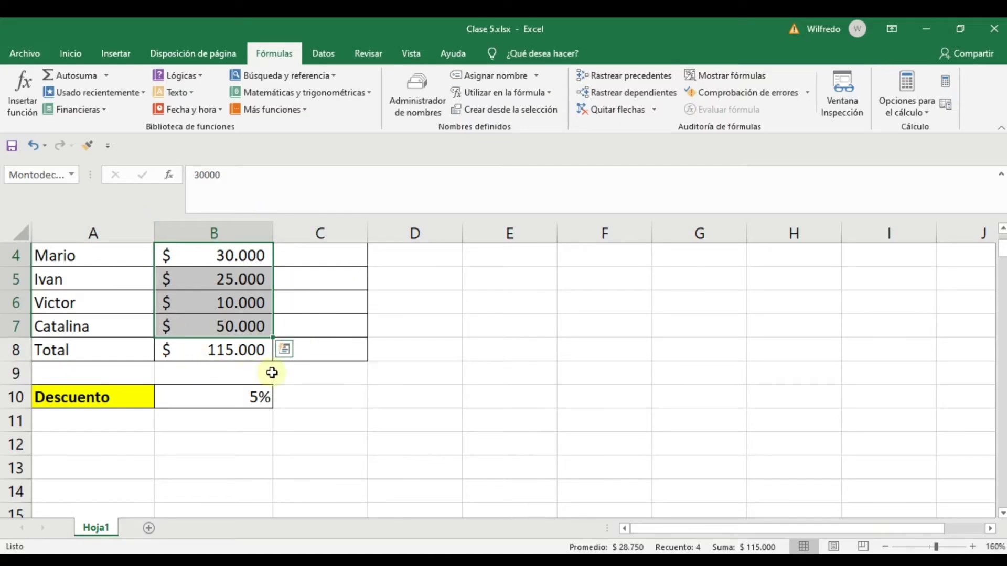
pyautogui.scroll(-1, 206, 467)
pyautogui.click(210, 492)
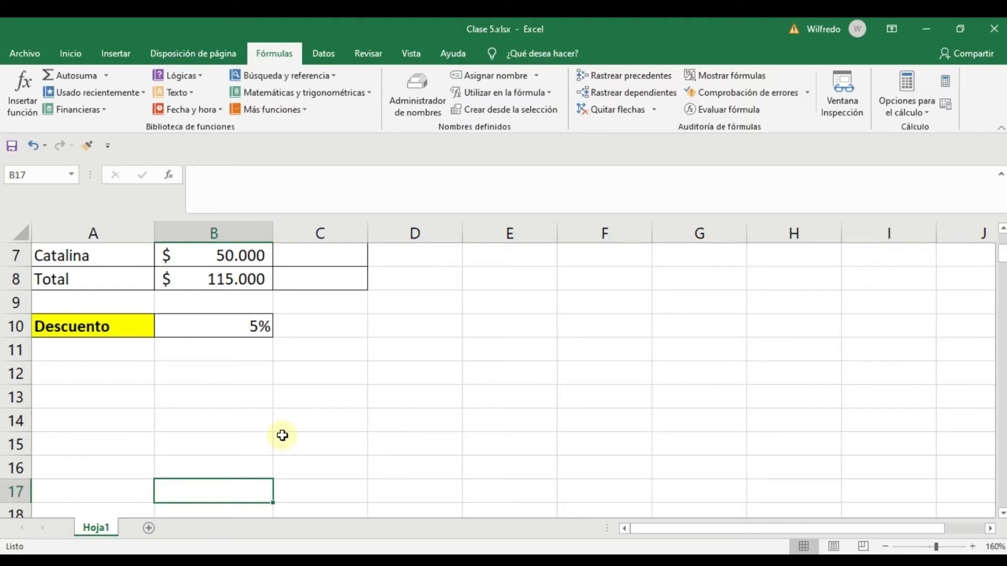
pyautogui.click(348, 440)
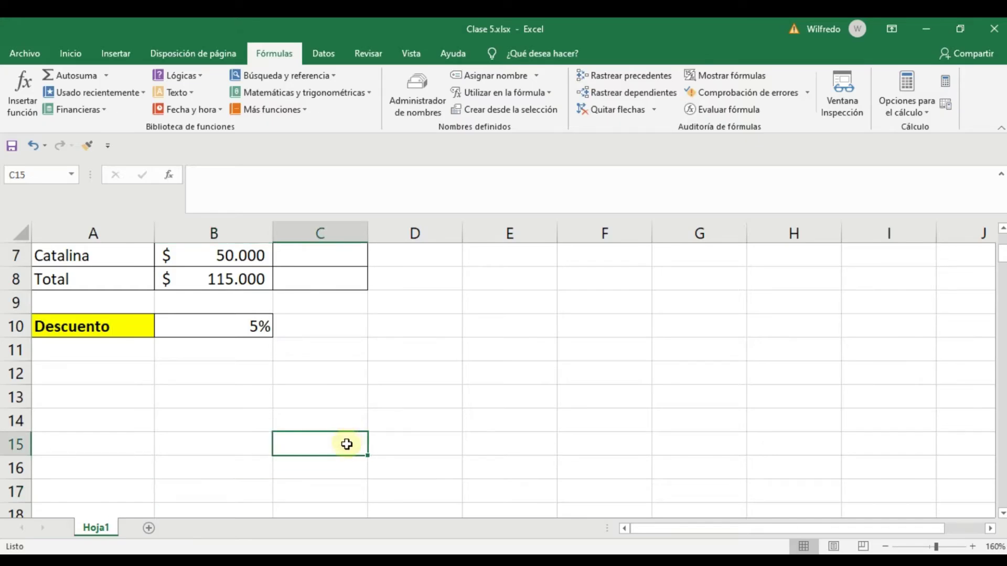
pyautogui.scroll(1, 402, 440)
pyautogui.scroll(1, 402, 439)
pyautogui.scroll(1, 402, 440)
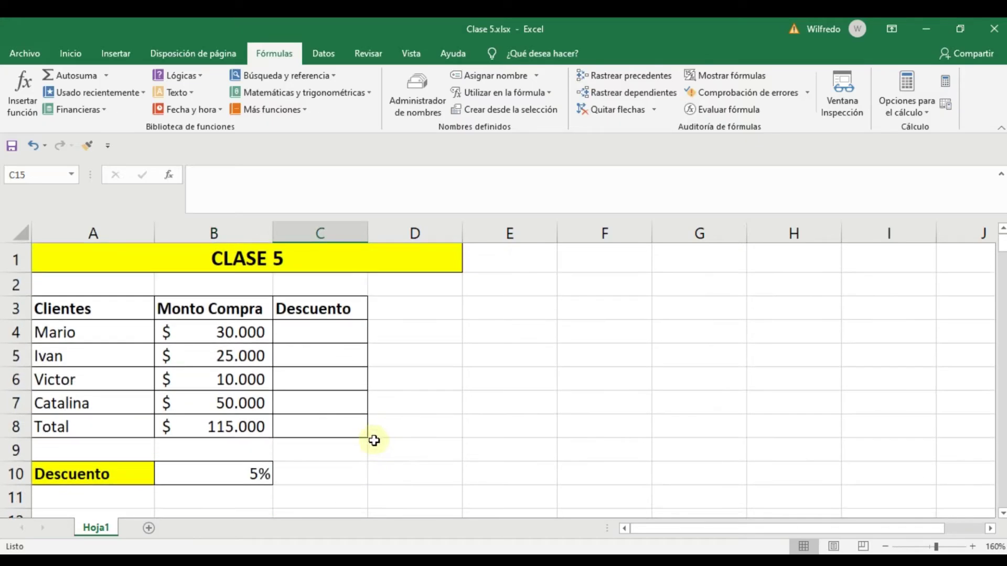
pyautogui.moveTo(216, 333); pyautogui.dragTo(234, 404)
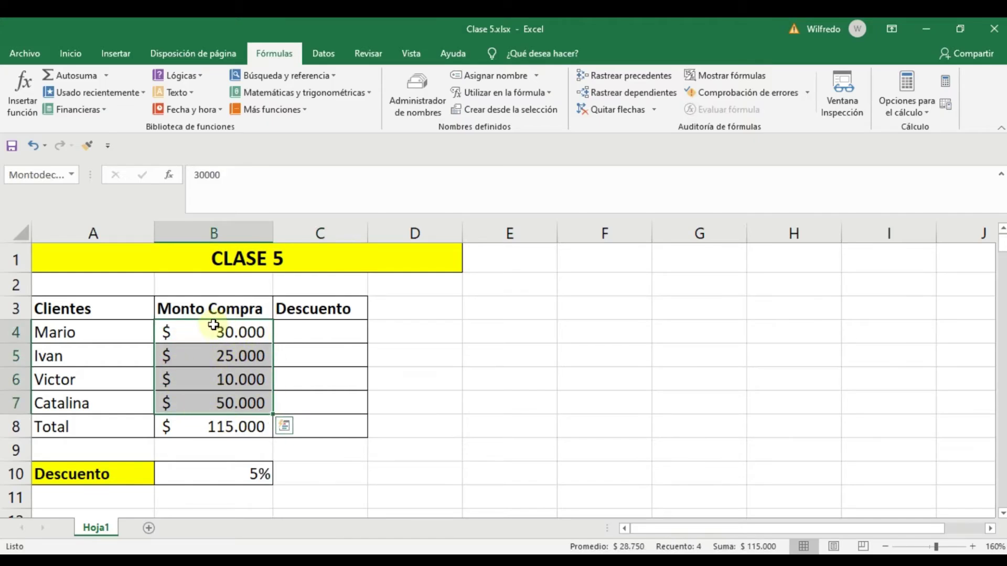
pyautogui.scroll(-2, 341, 414)
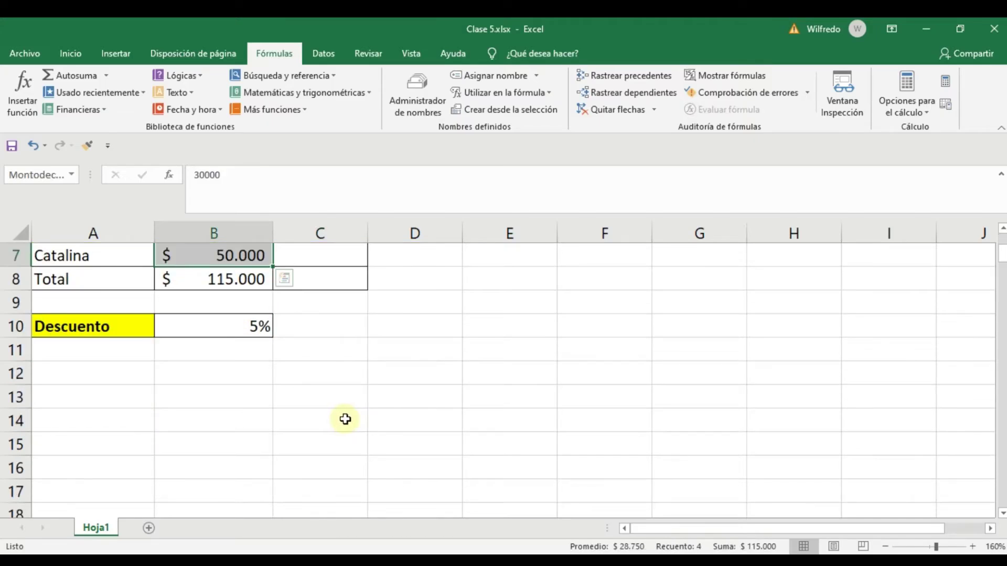
pyautogui.scroll(-1, 380, 441)
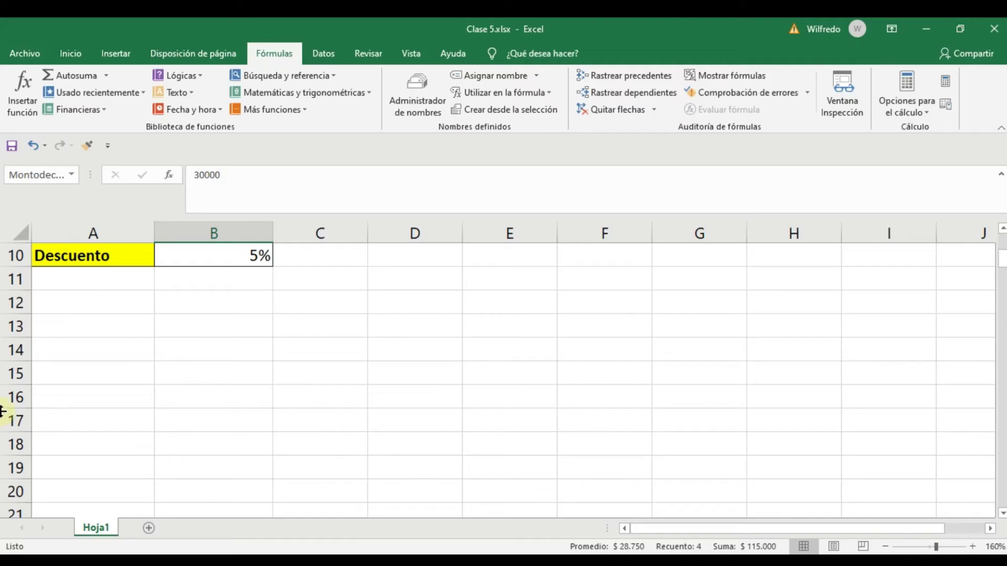
pyautogui.click(82, 350)
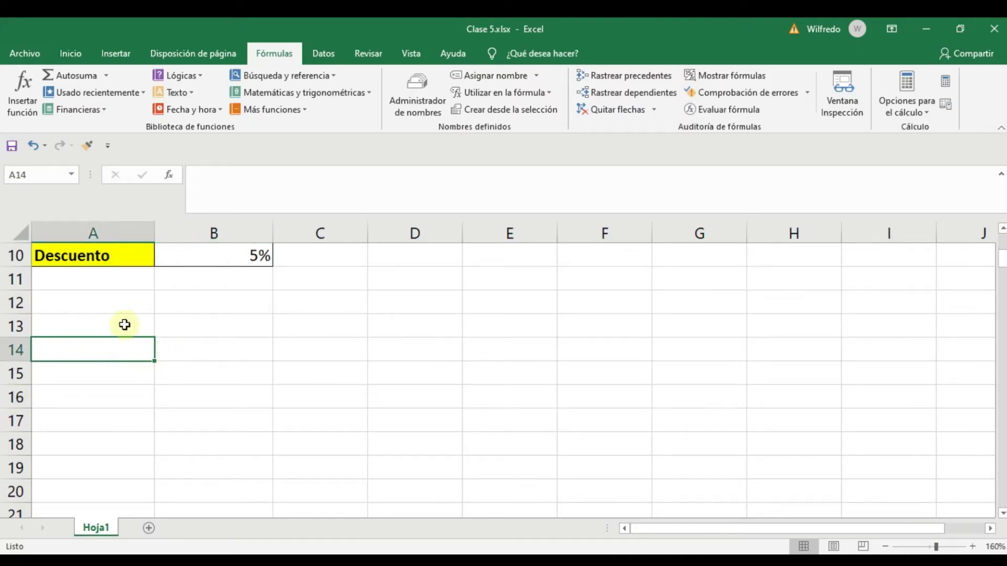
pyautogui.scroll(3, 230, 397)
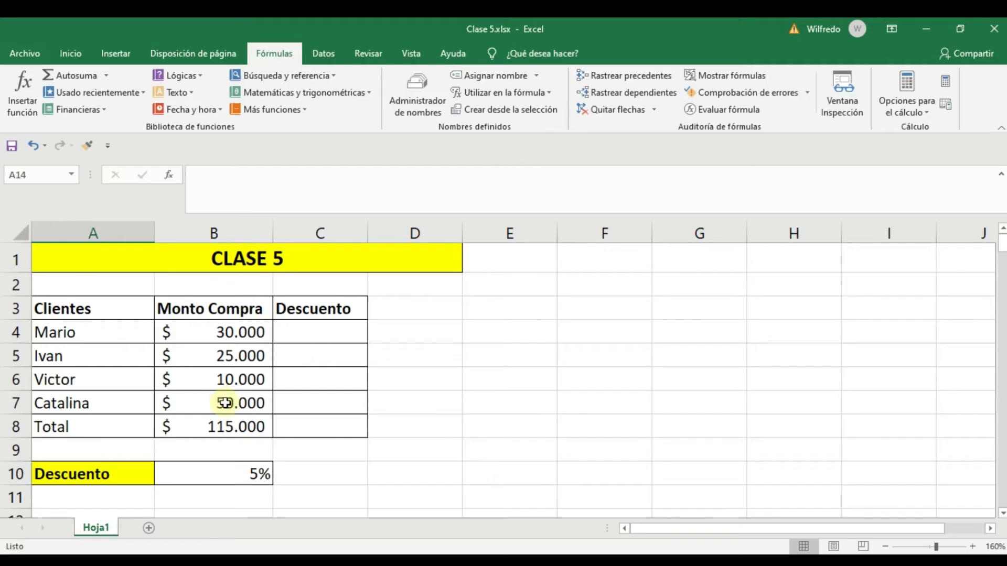
pyautogui.scroll(-2, 226, 403)
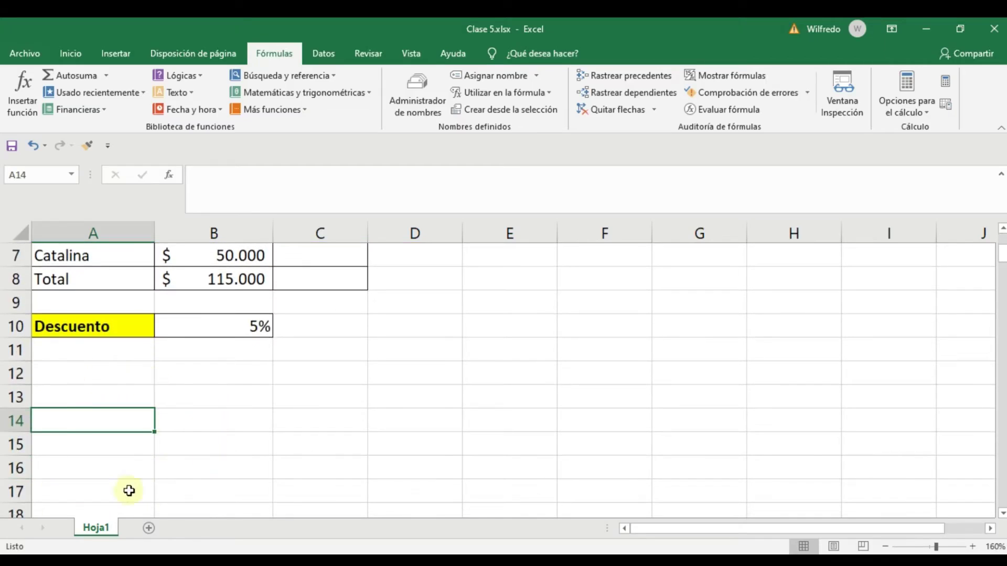
pyautogui.scroll(1, 292, 439)
pyautogui.scroll(1, 312, 407)
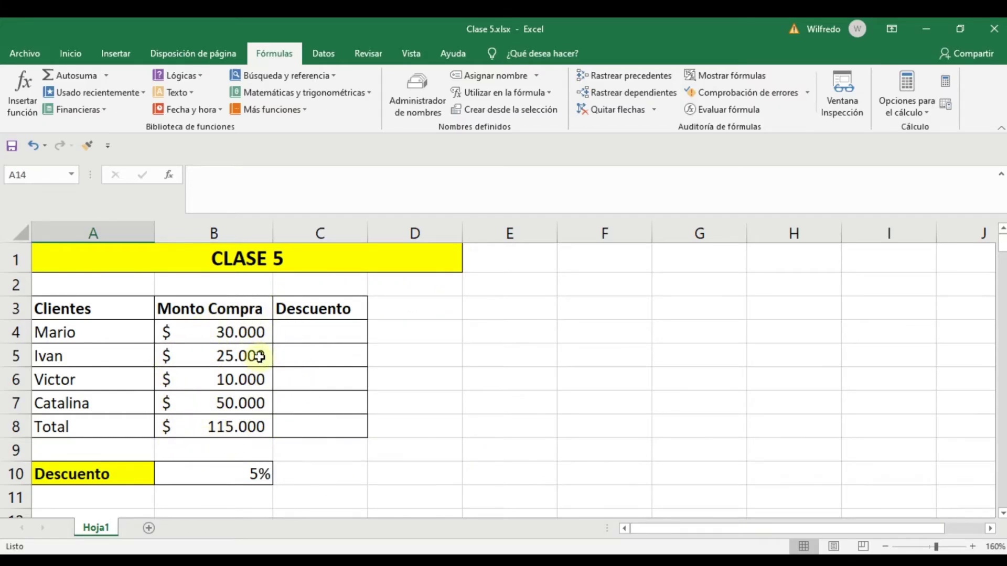
# Step: Enter =suma(Montodecompra) in A14, picking the name from autocomplete, to show 115000
pyautogui.scroll(-2, 194, 449)
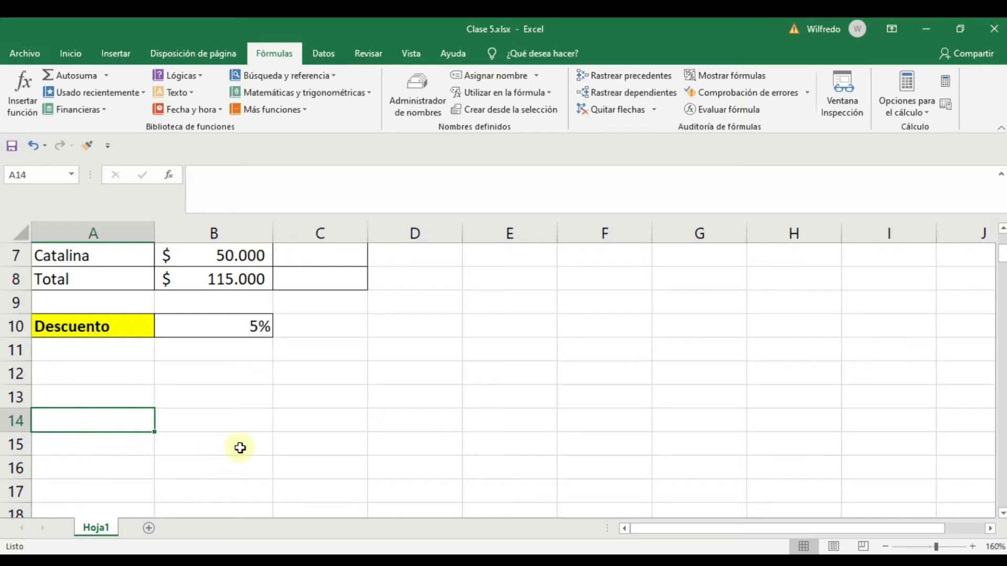
pyautogui.write('=')
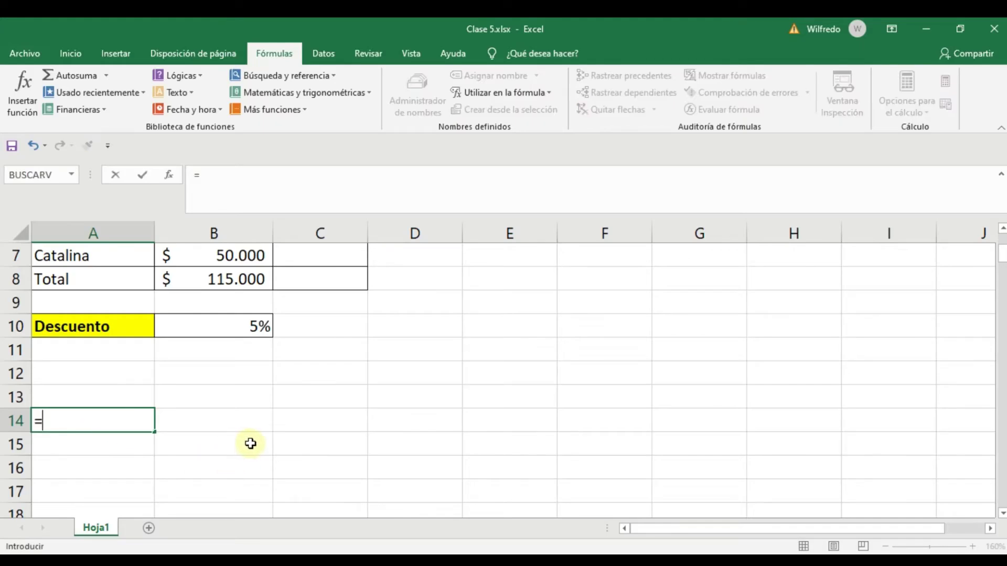
pyautogui.write('suma')
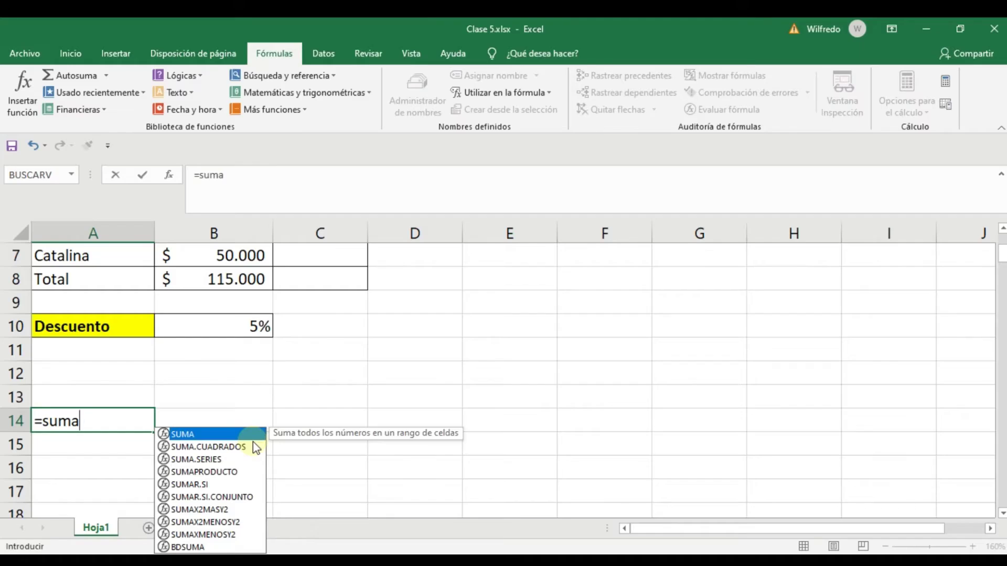
pyautogui.write('(')
pyautogui.scroll(2, 221, 331)
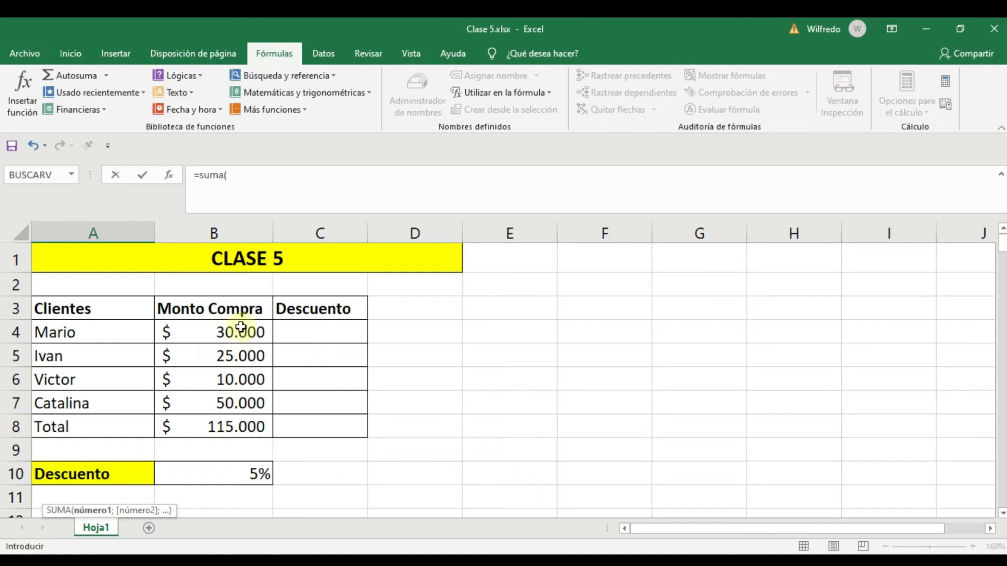
pyautogui.scroll(-2, 337, 449)
pyautogui.scroll(-1, 337, 449)
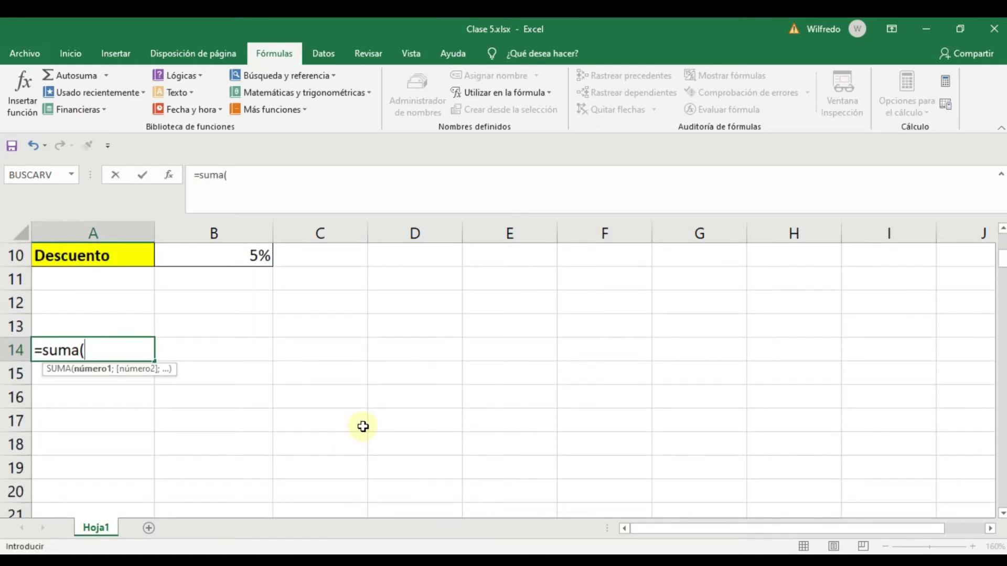
pyautogui.write('monto')
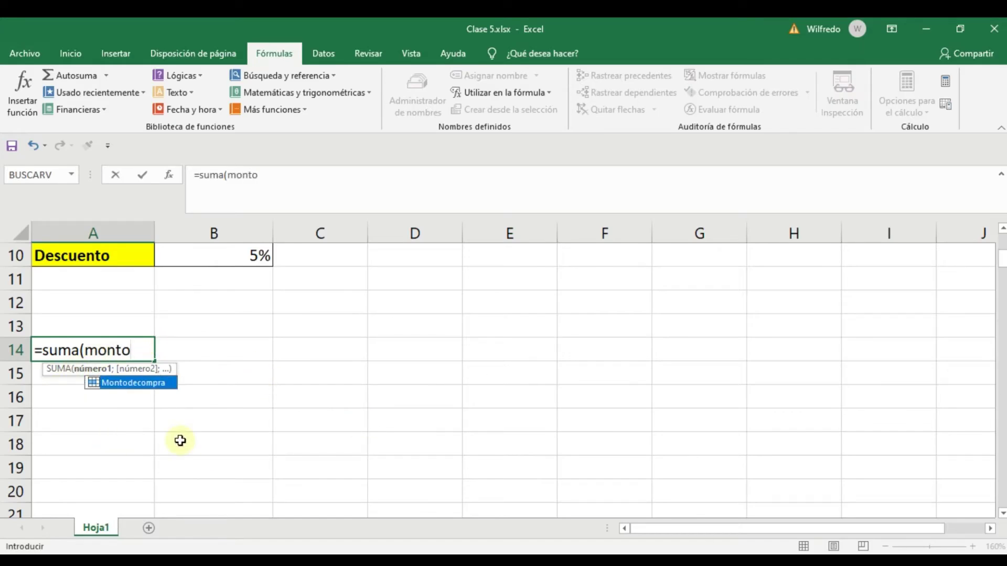
pyautogui.doubleClick(144, 386)
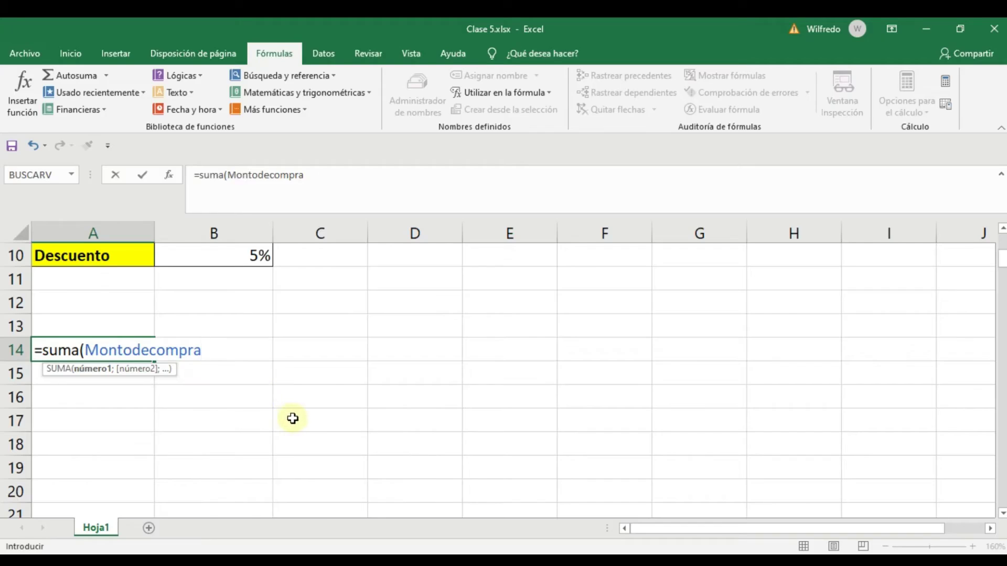
pyautogui.write(')')
pyautogui.press('Return')
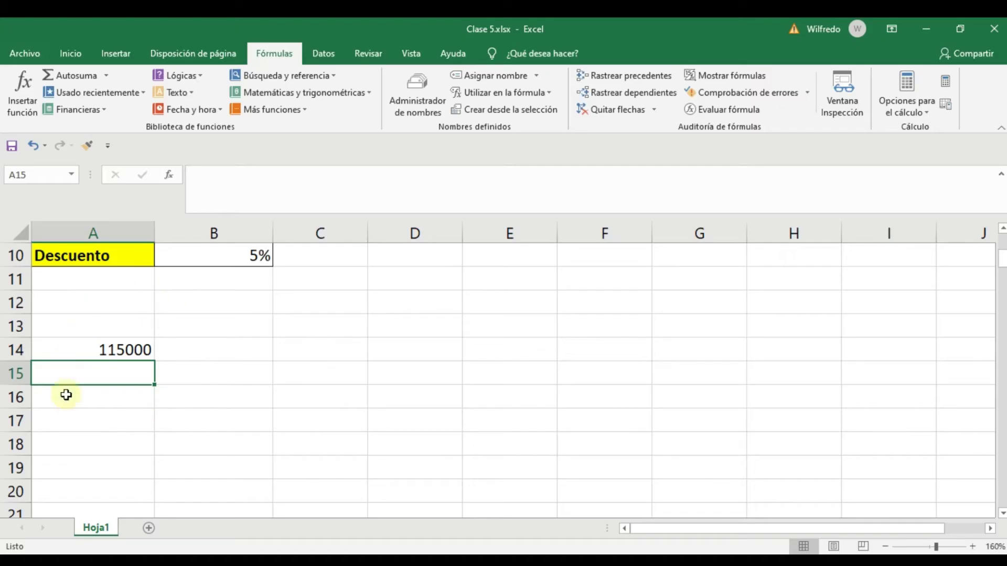
pyautogui.click(109, 349)
pyautogui.scroll(2, 240, 409)
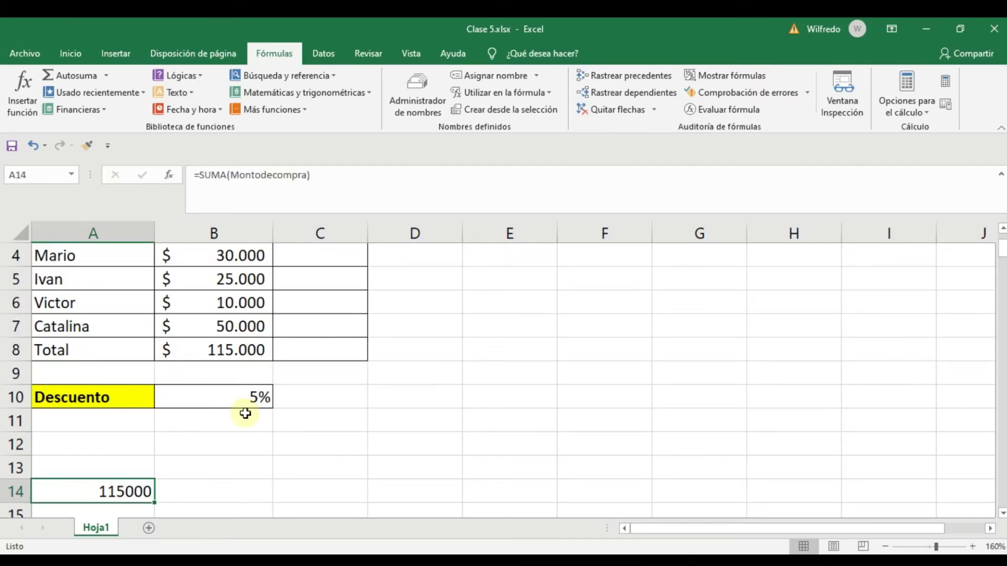
pyautogui.click(216, 348)
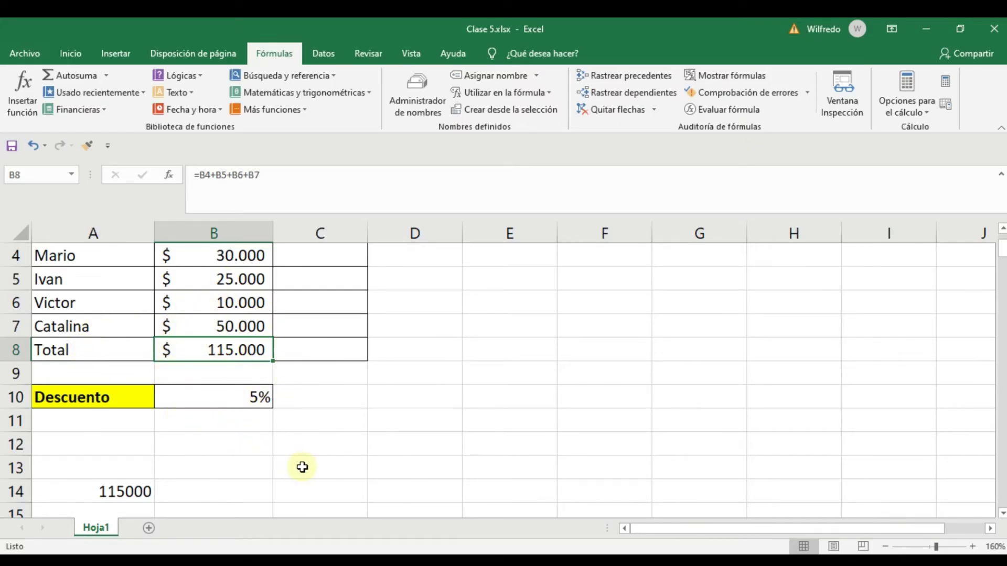
pyautogui.scroll(-1, 312, 460)
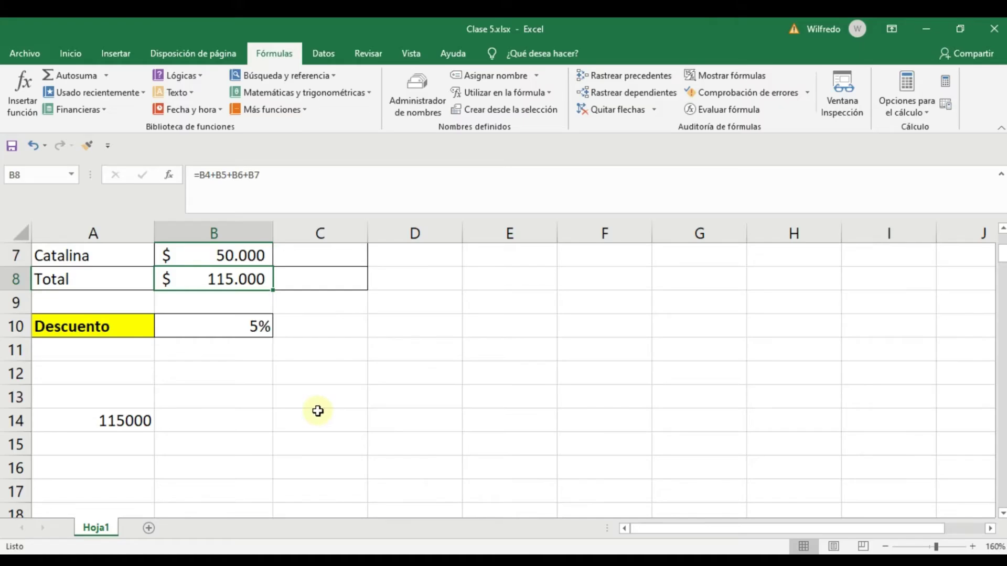
pyautogui.scroll(1, 334, 436)
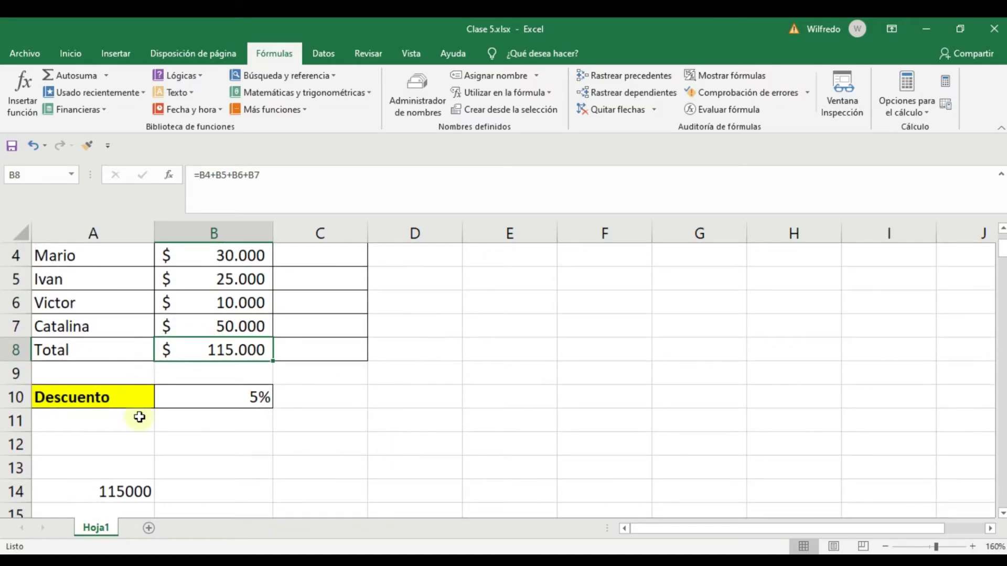
pyautogui.click(210, 400)
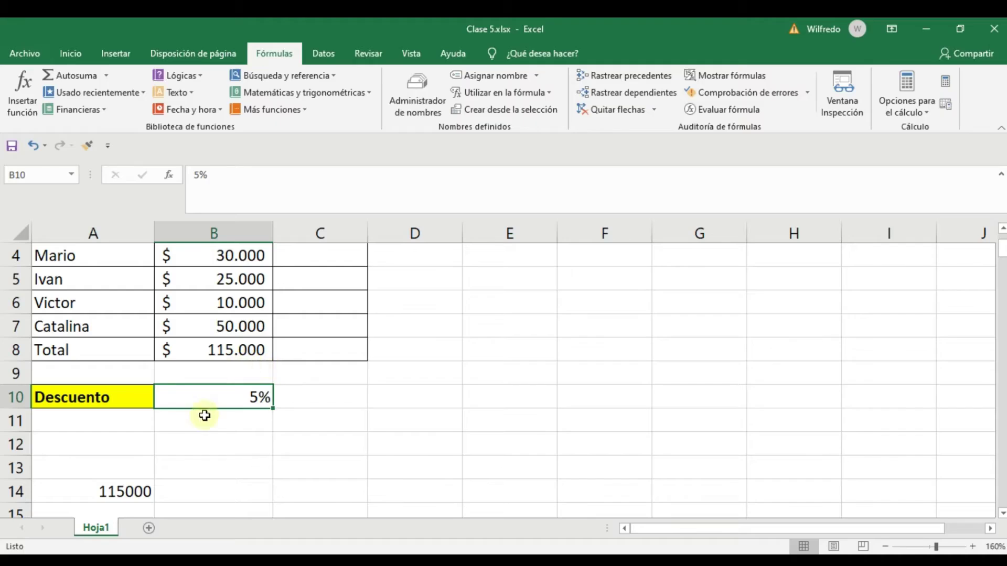
pyautogui.scroll(1, 380, 433)
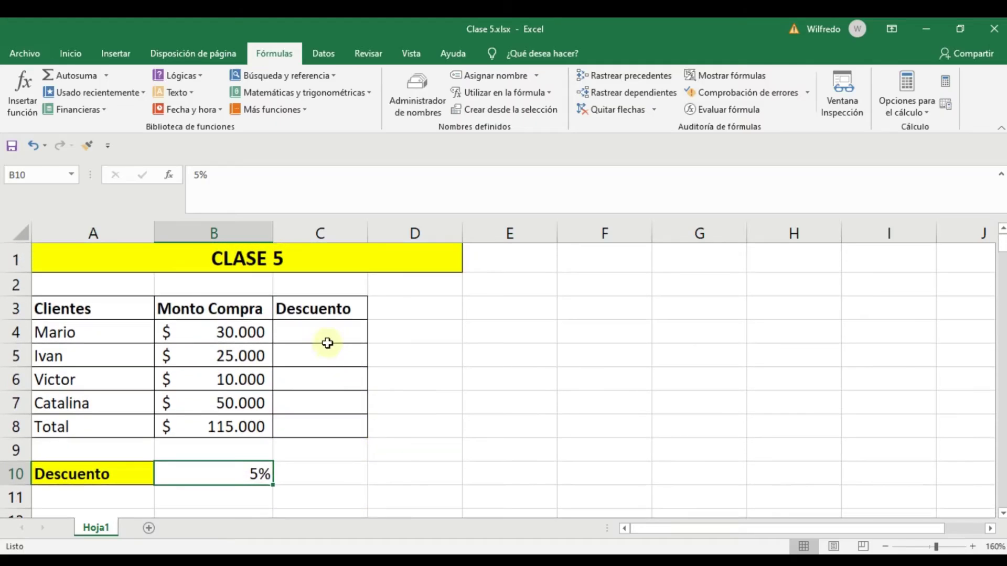
pyautogui.moveTo(320, 329); pyautogui.dragTo(320, 424)
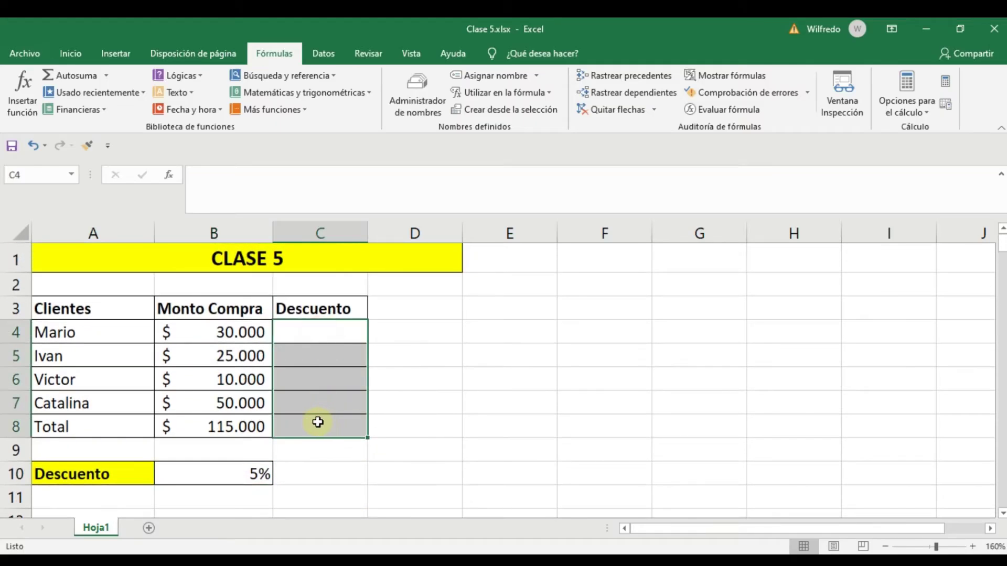
pyautogui.click(423, 383)
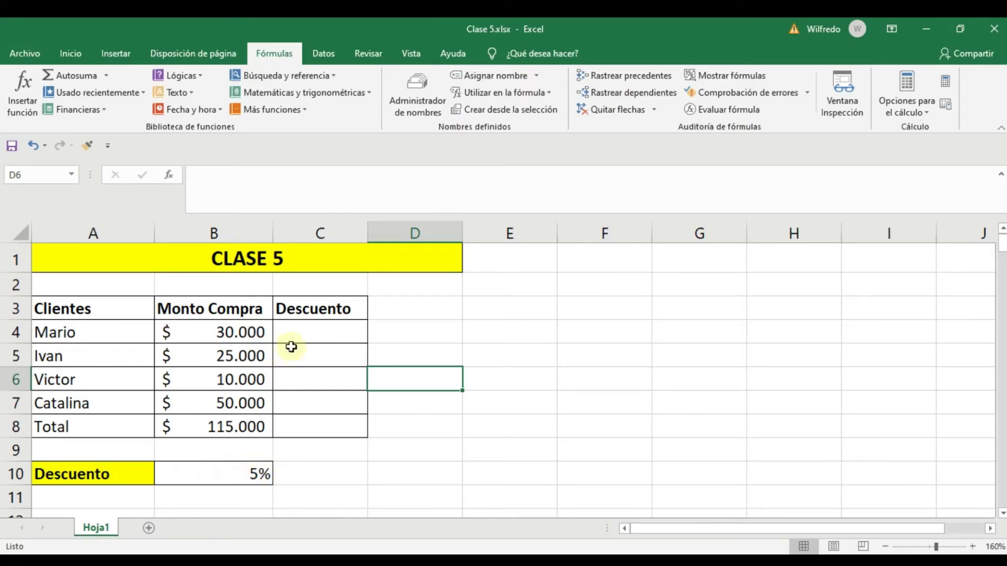
pyautogui.click(322, 335)
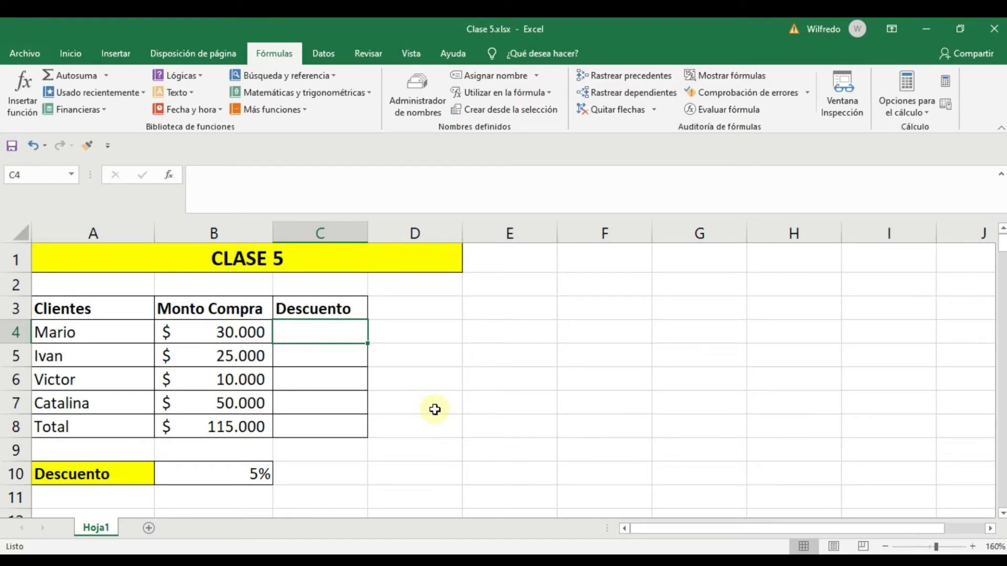
pyautogui.write('=')
pyautogui.click(222, 334)
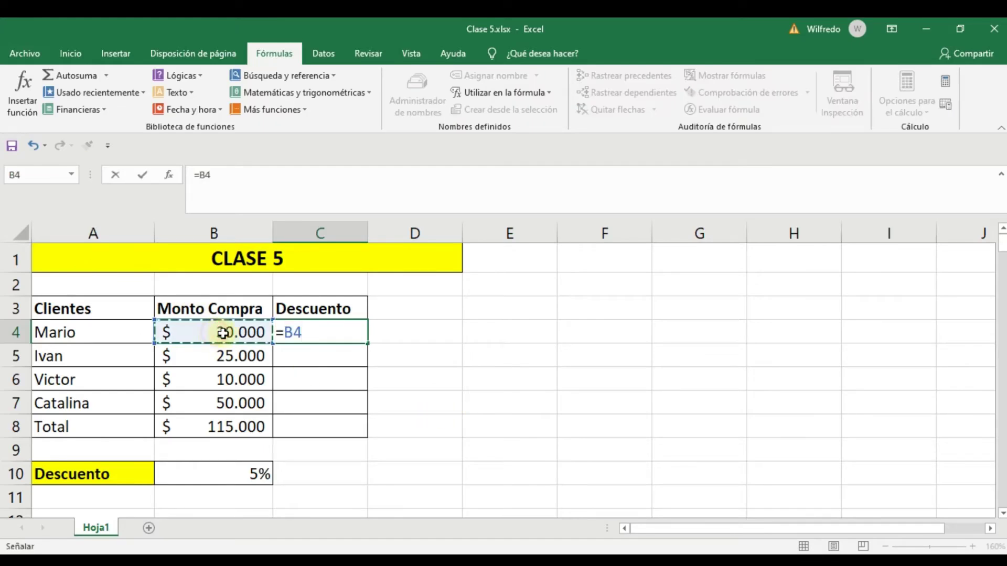
pyautogui.write('*')
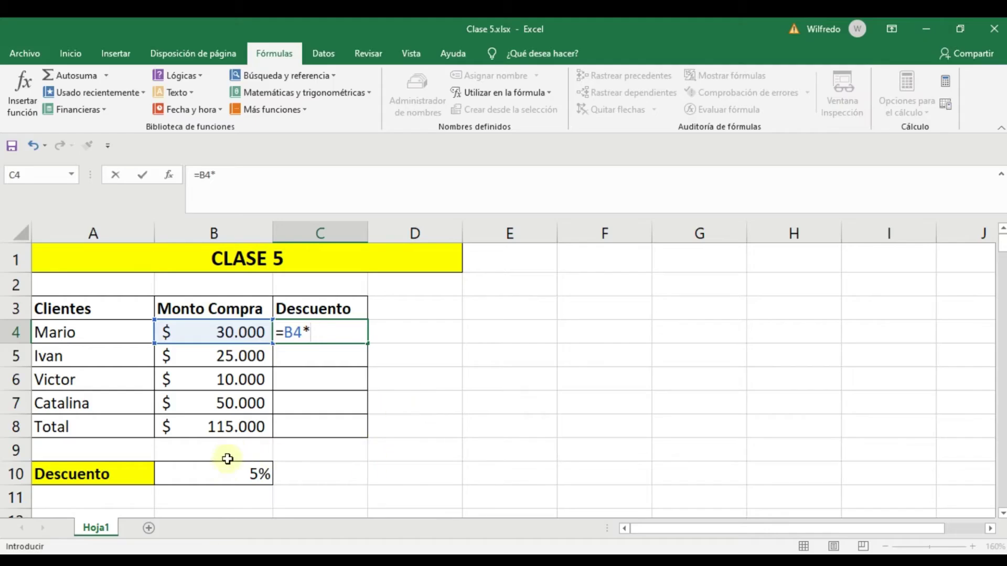
pyautogui.click(230, 474)
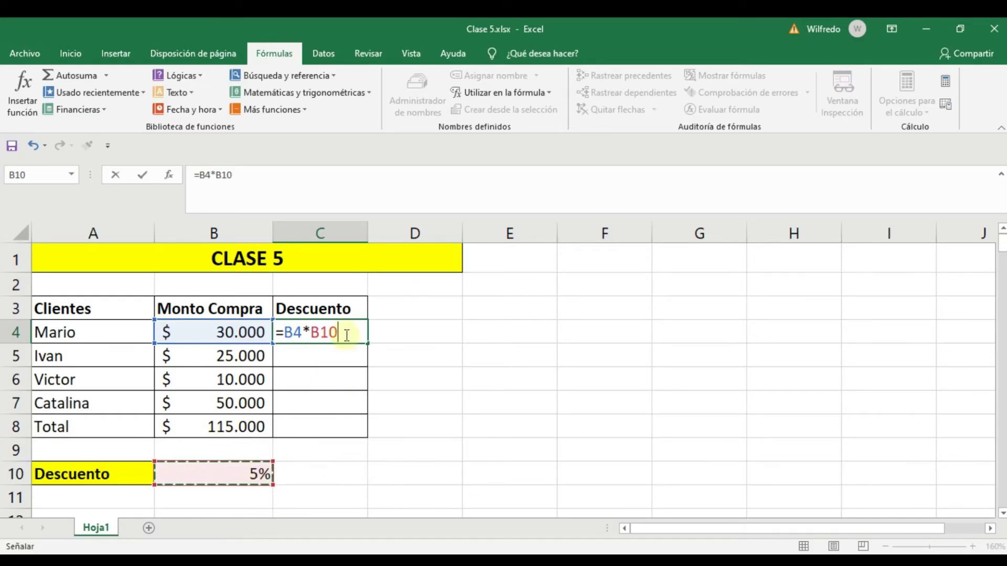
pyautogui.moveTo(339, 333); pyautogui.dragTo(310, 331)
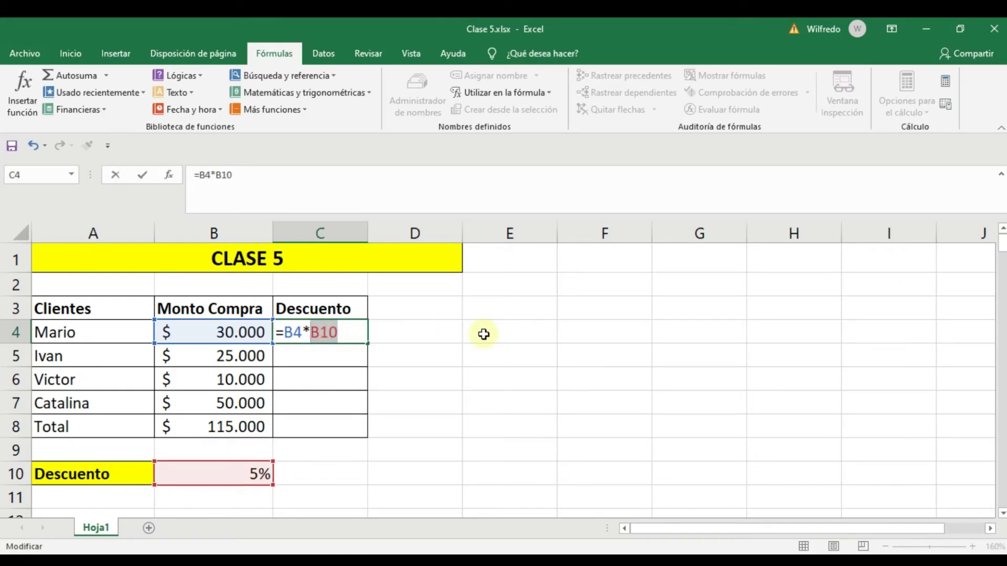
pyautogui.press('F4')
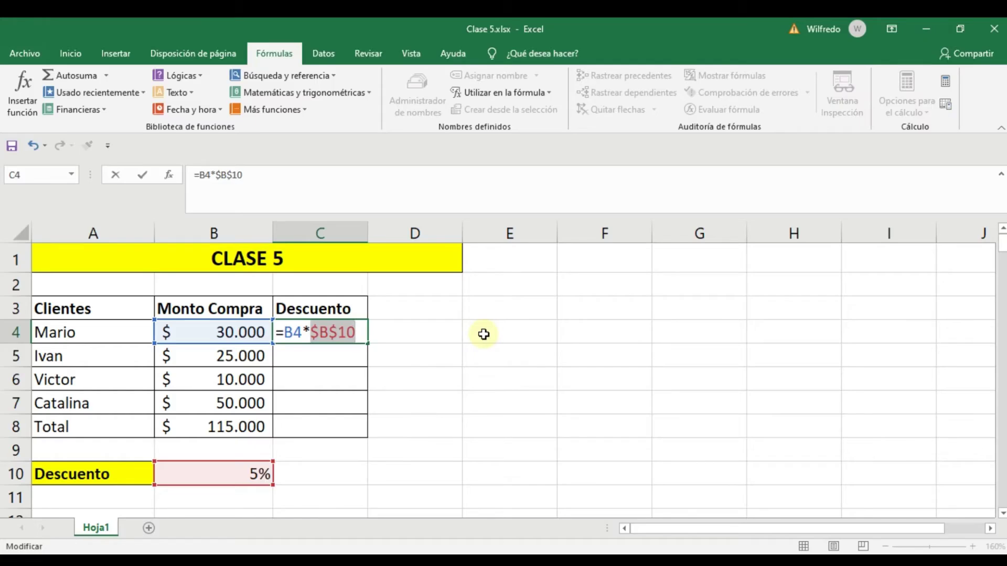
pyautogui.press('Return')
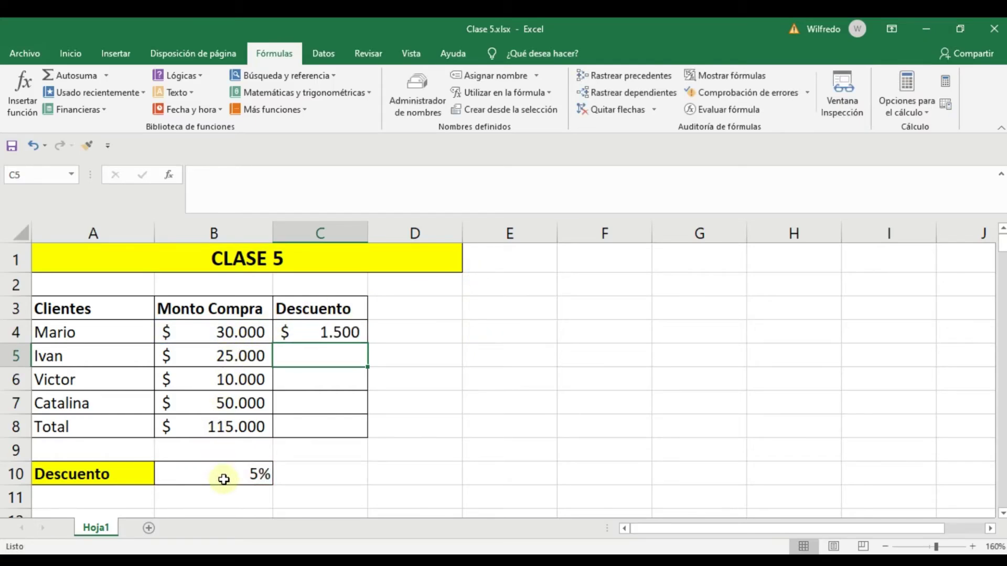
pyautogui.click(363, 335)
pyautogui.moveTo(369, 343); pyautogui.dragTo(368, 438)
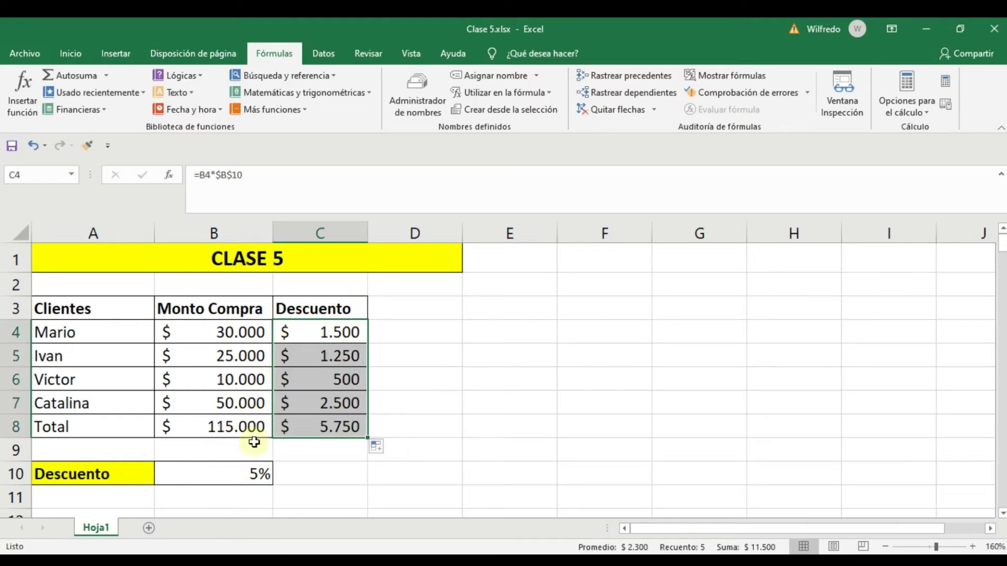
pyautogui.click(419, 400)
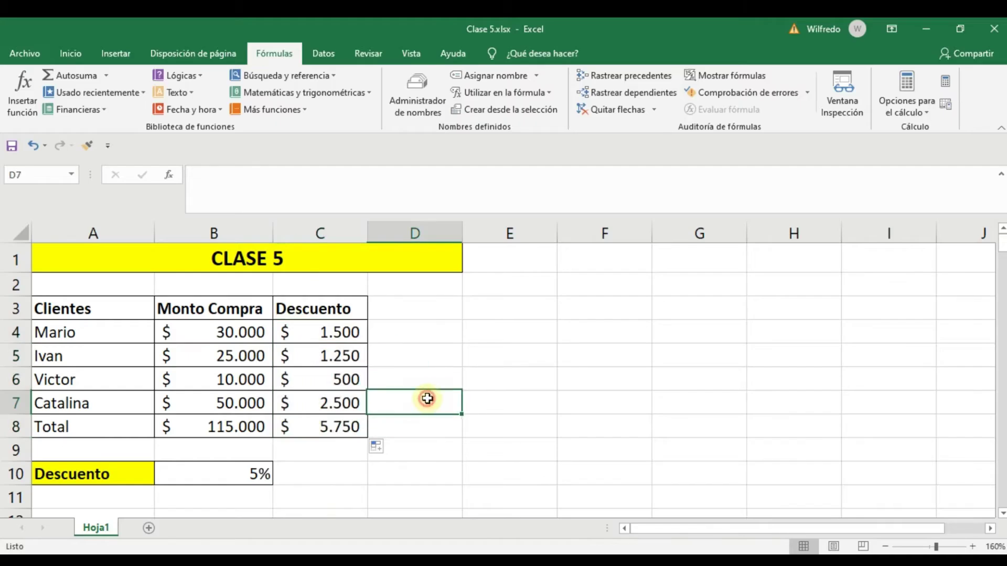
pyautogui.moveTo(333, 330); pyautogui.dragTo(338, 423)
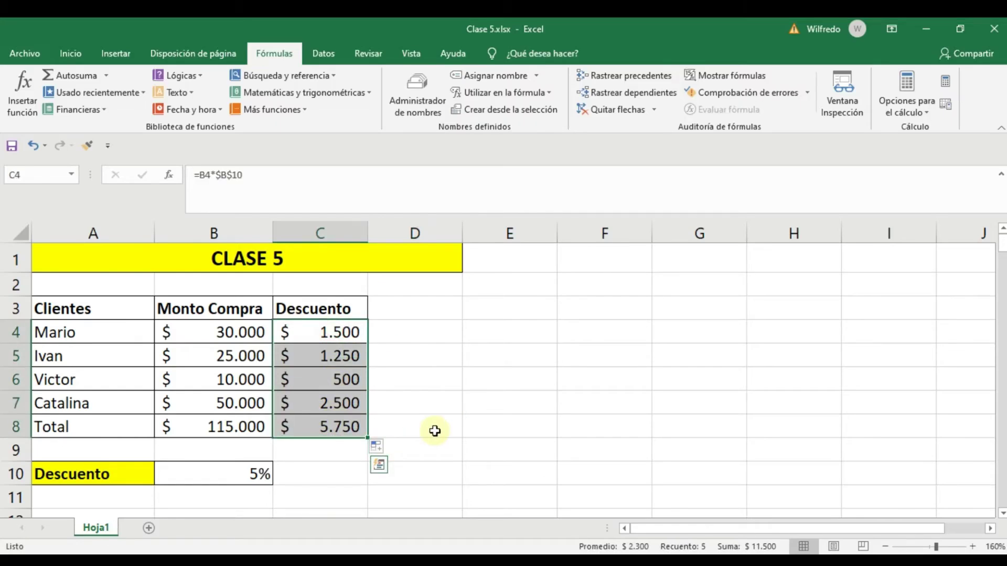
pyautogui.press('Delete')
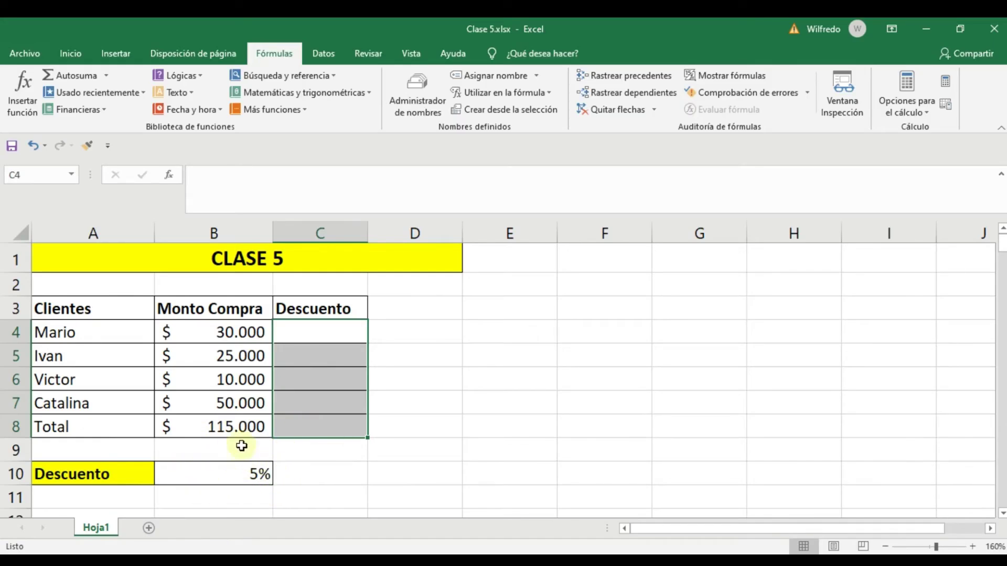
# Step: Enter =B4*descuento in C4 and fill it down to C8, giving 1.500 through 5.750
pyautogui.click(232, 470)
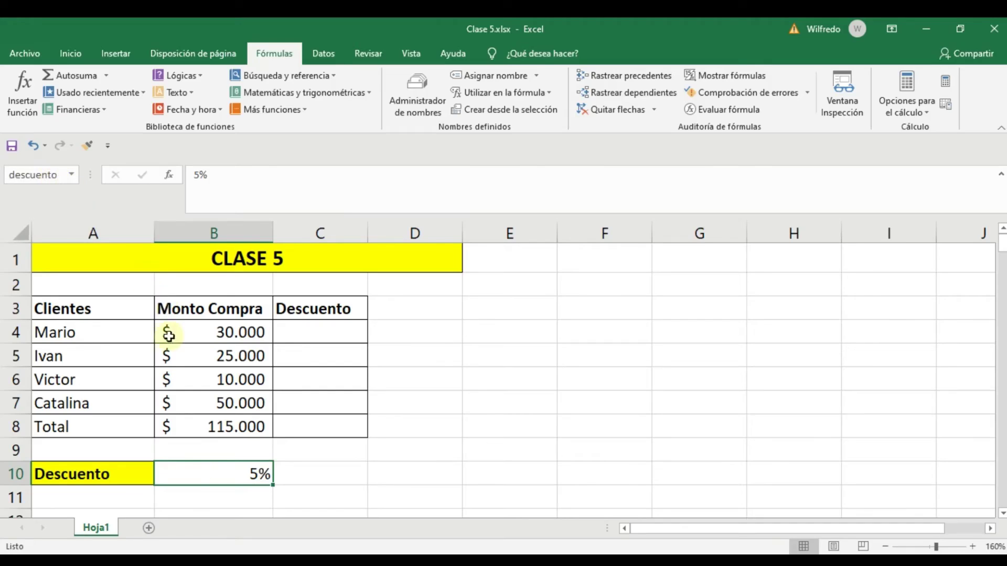
pyautogui.click(301, 326)
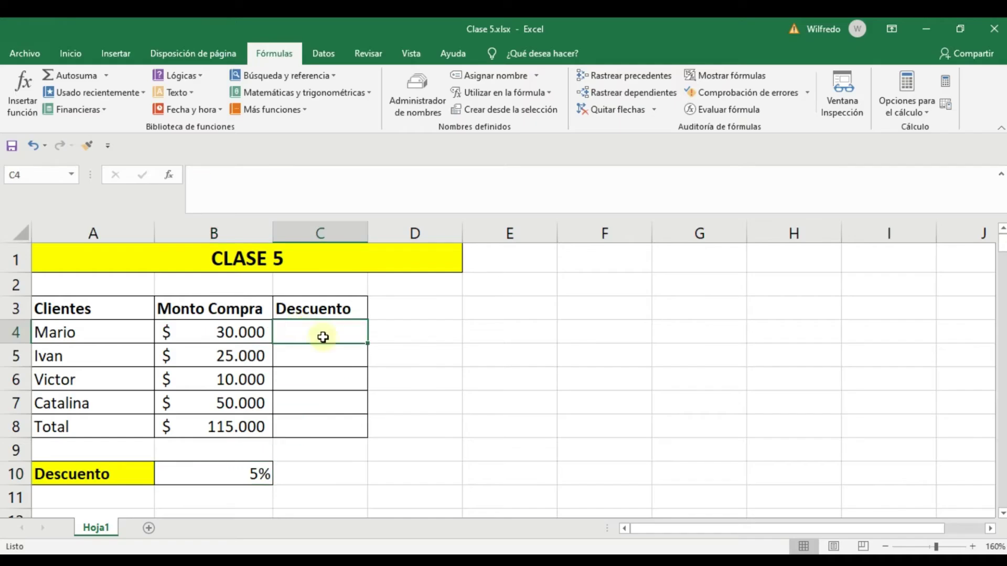
pyautogui.write('=')
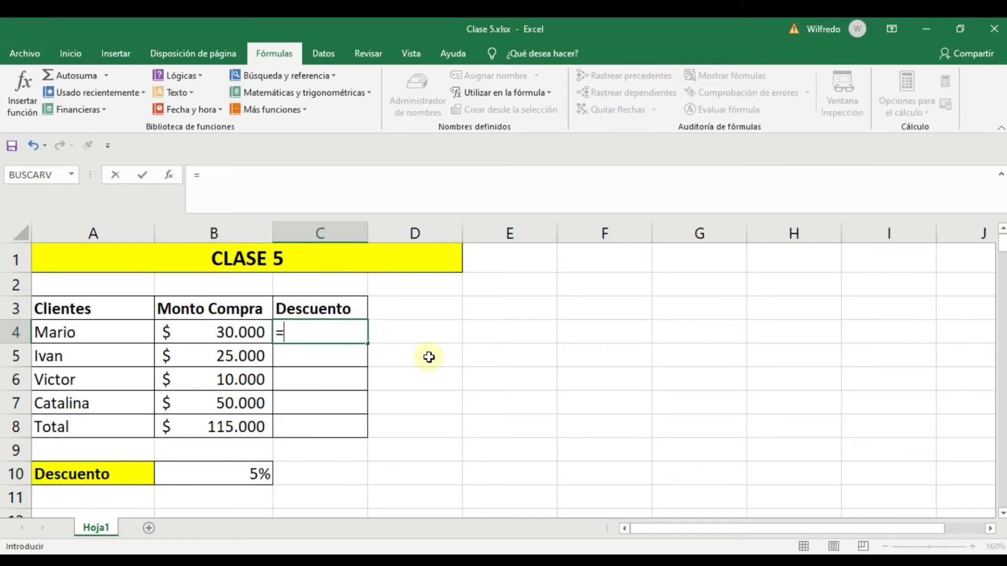
pyautogui.click(202, 327)
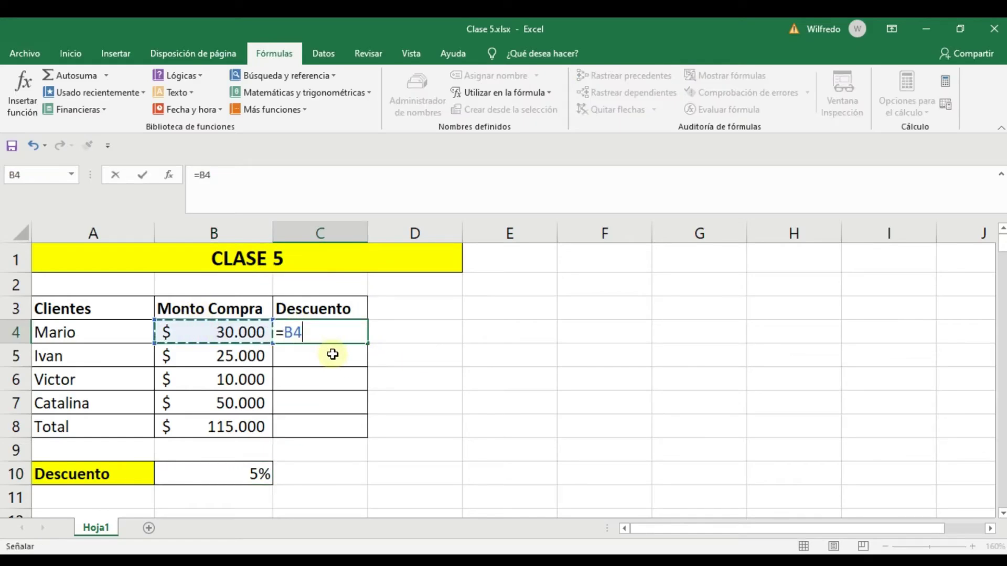
pyautogui.write('*')
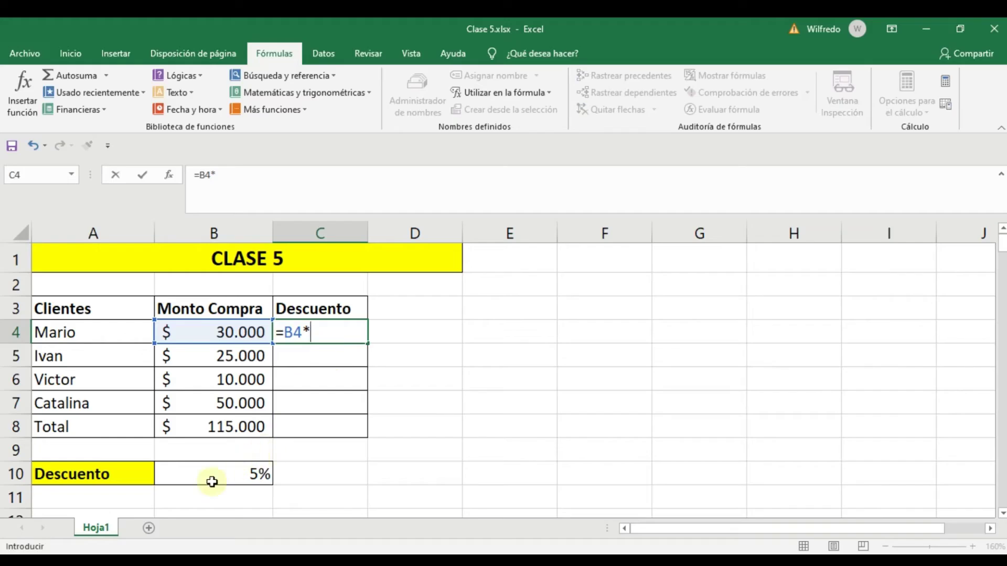
pyautogui.click(213, 474)
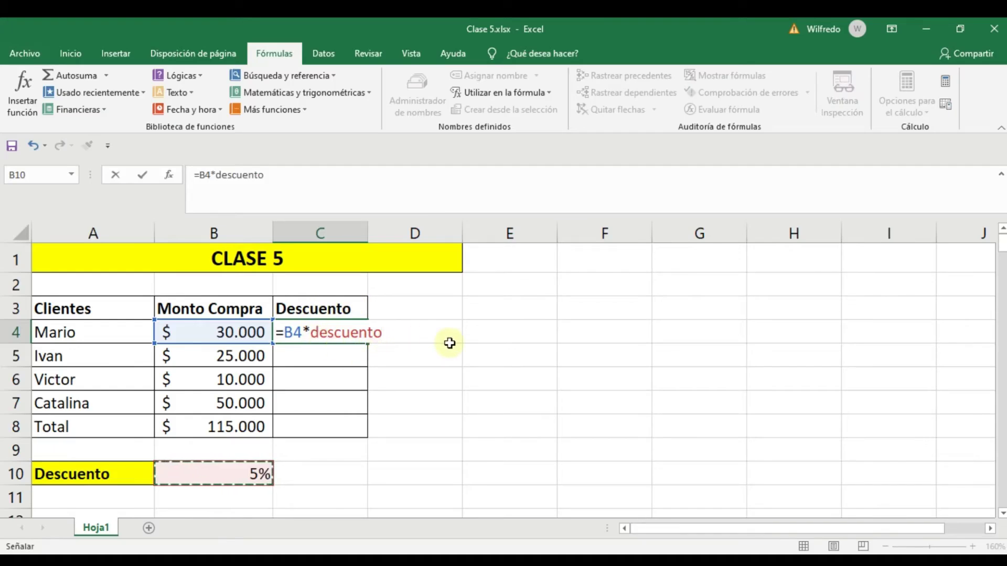
pyautogui.press('Return')
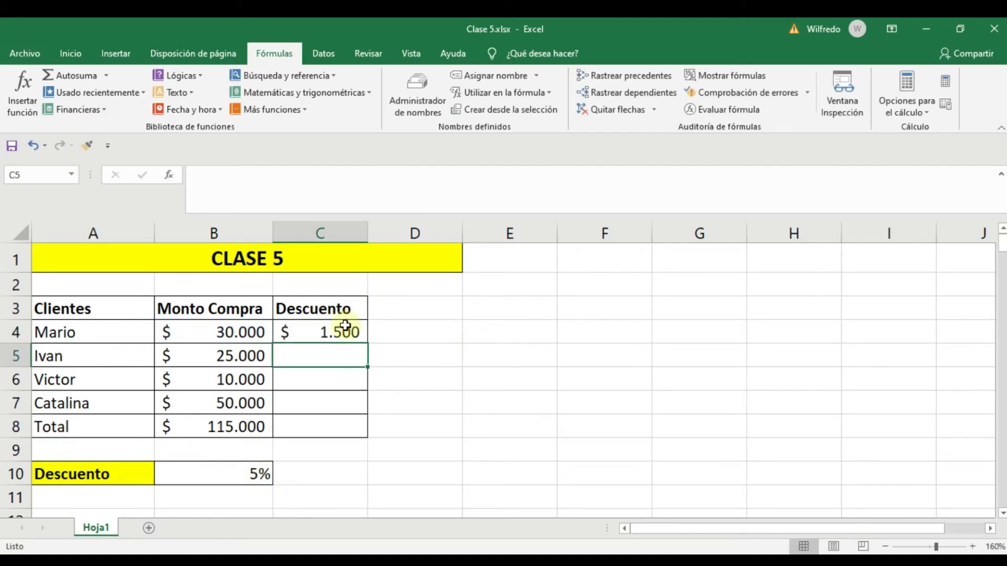
pyautogui.click(343, 331)
pyautogui.moveTo(368, 344); pyautogui.dragTo(367, 438)
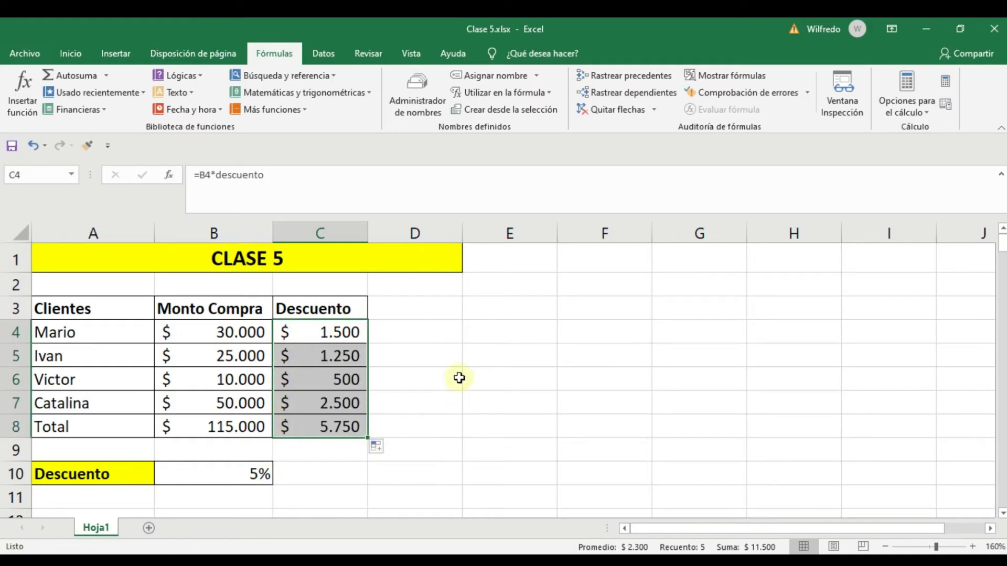
pyautogui.click(440, 362)
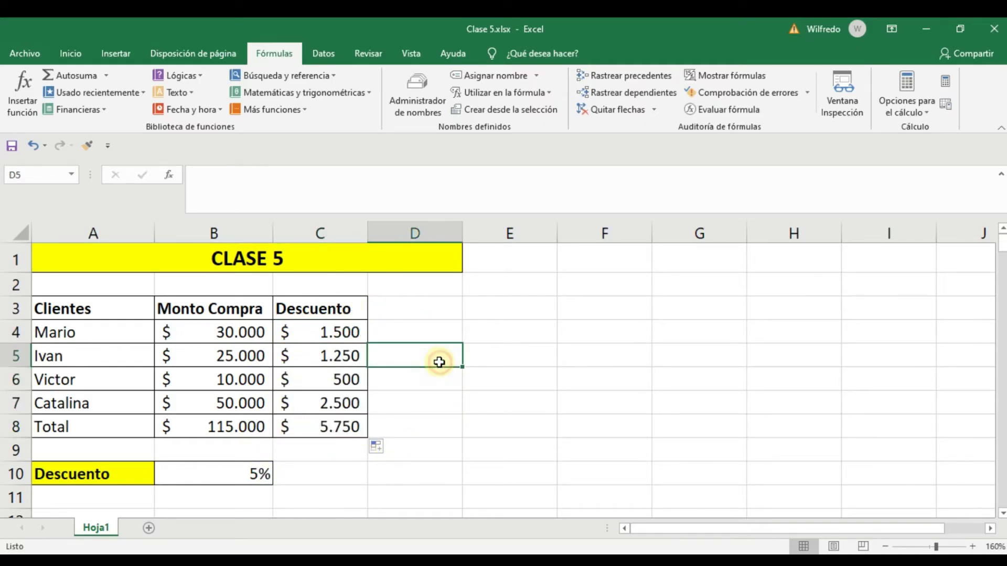
pyautogui.click(329, 358)
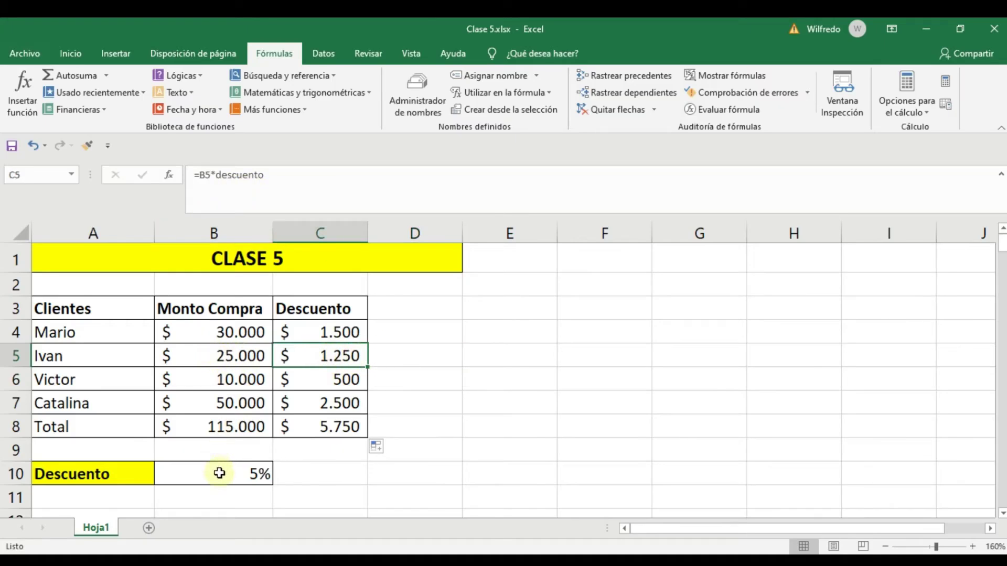
pyautogui.click(315, 380)
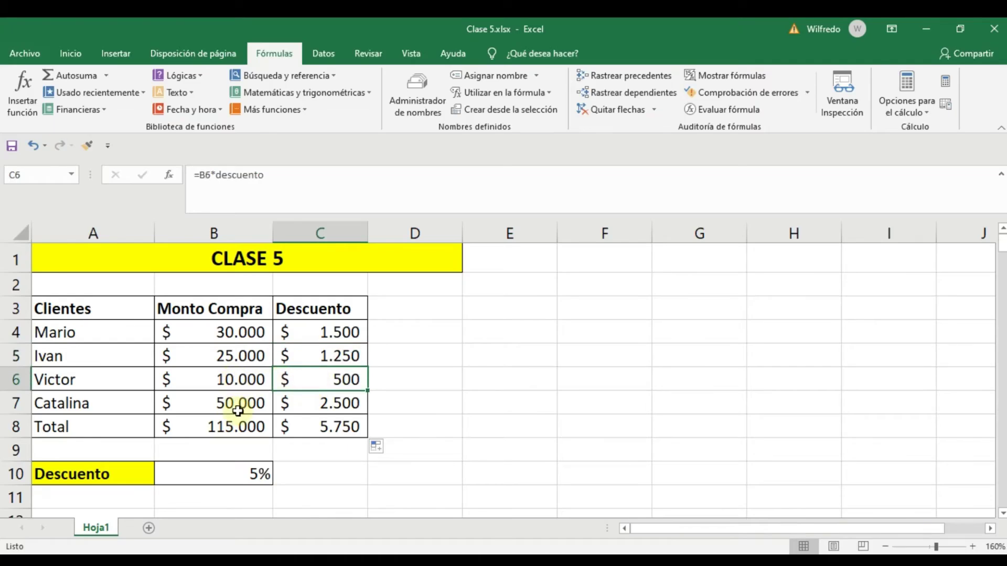
pyautogui.click(237, 406)
pyautogui.click(287, 404)
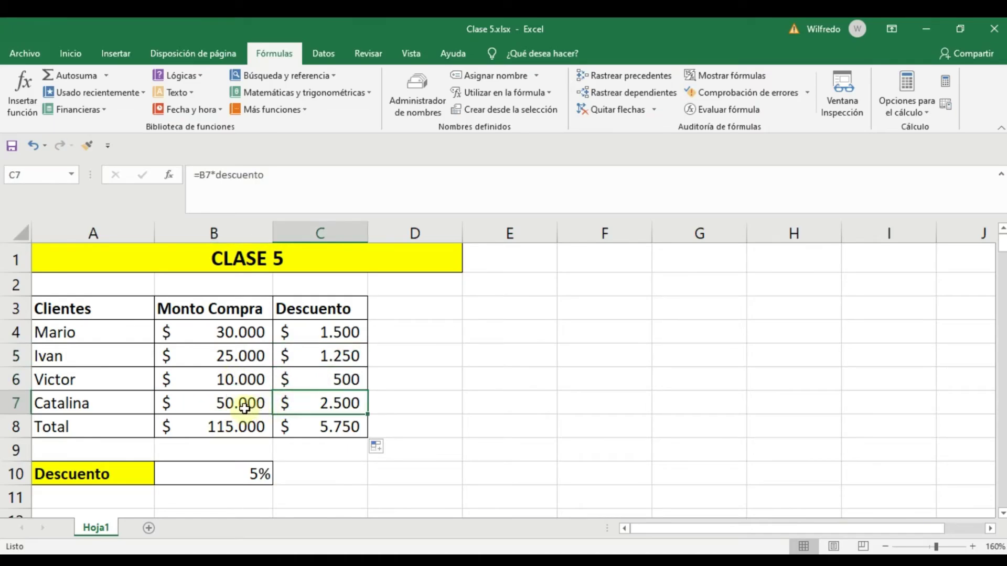
pyautogui.click(299, 424)
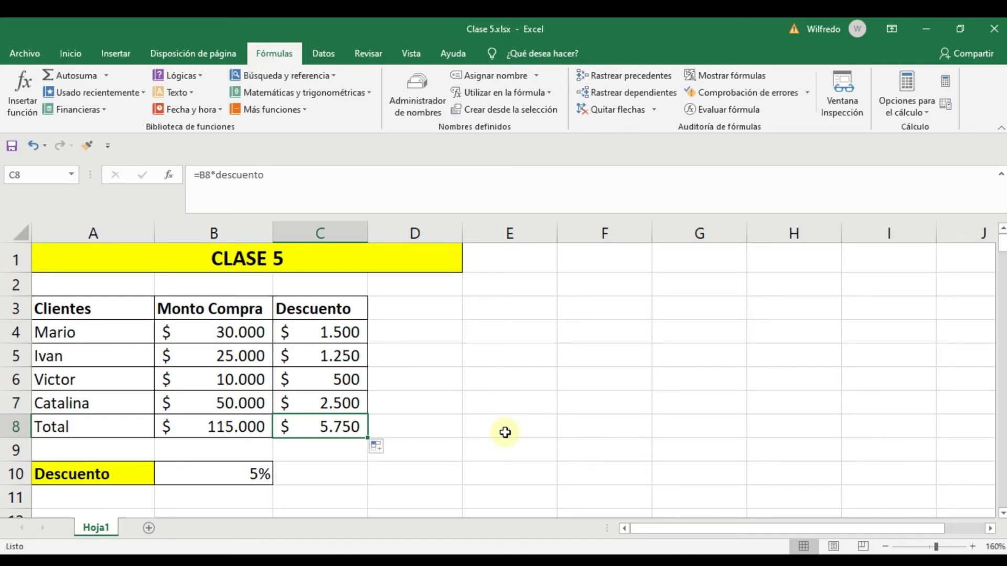
pyautogui.click(216, 429)
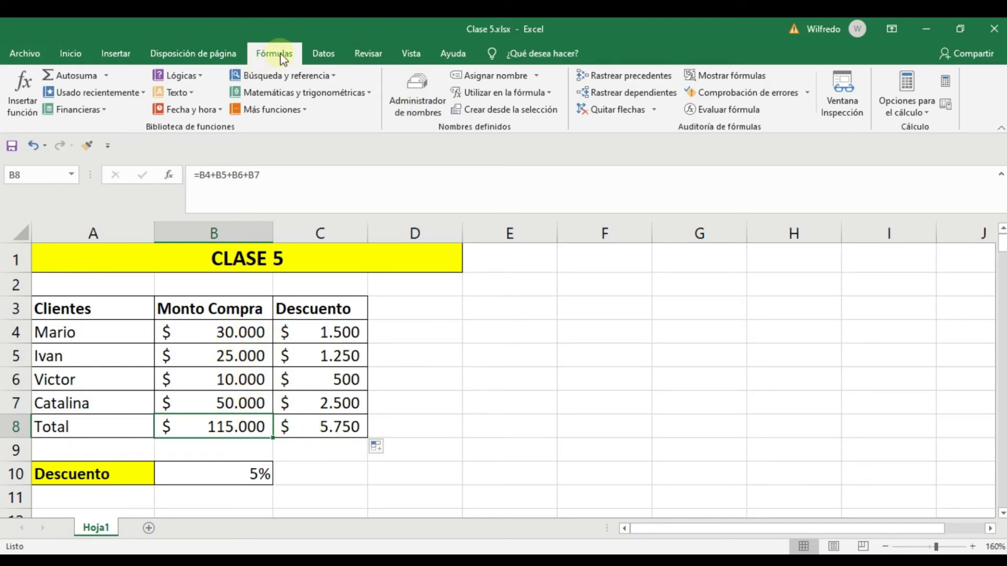
pyautogui.click(620, 78)
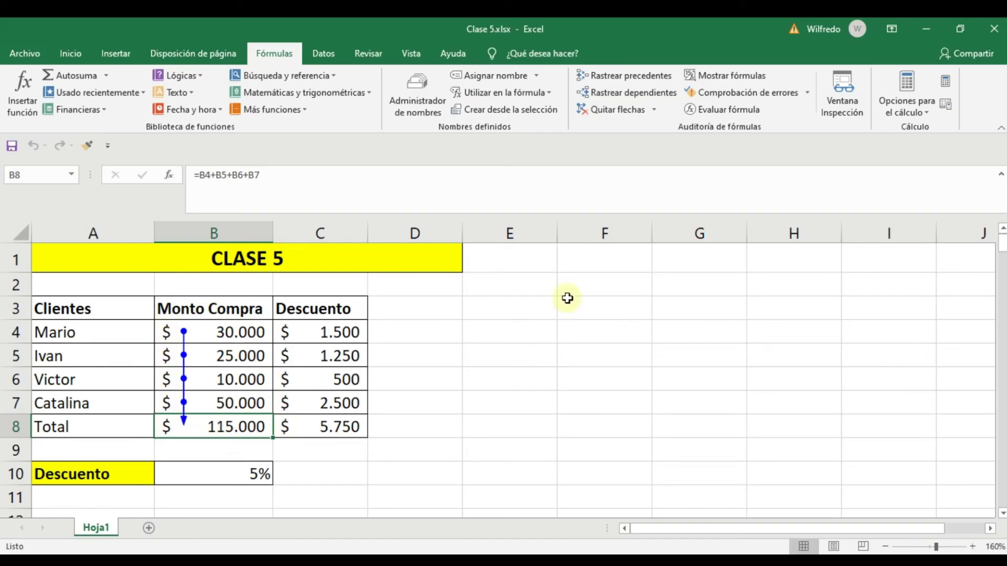
pyautogui.click(619, 115)
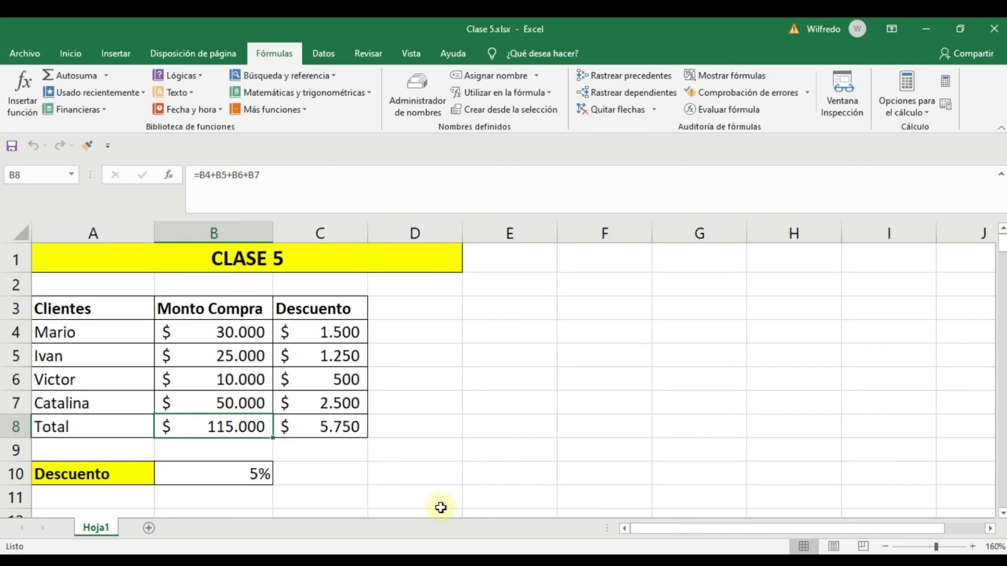
pyautogui.click(219, 336)
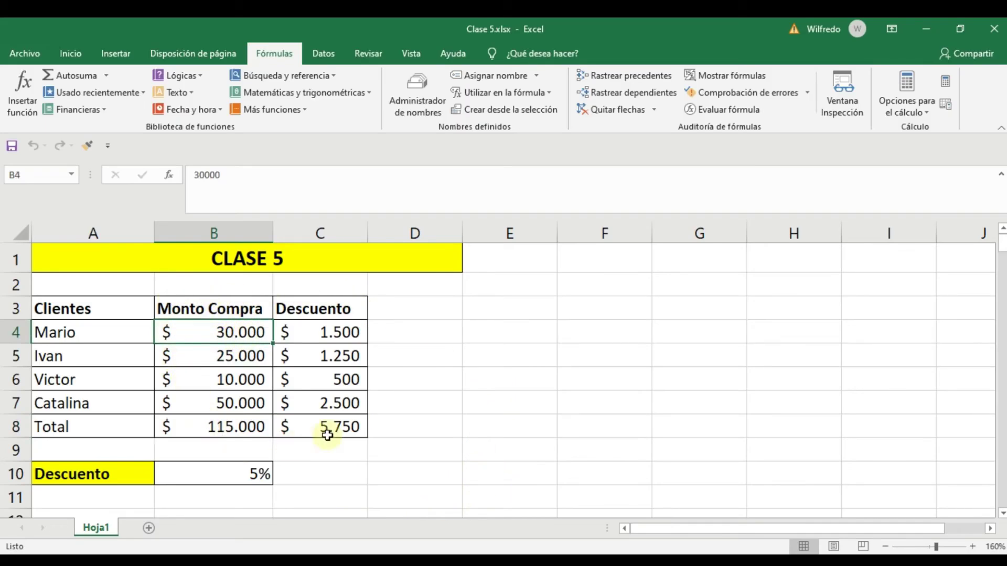
pyautogui.click(622, 77)
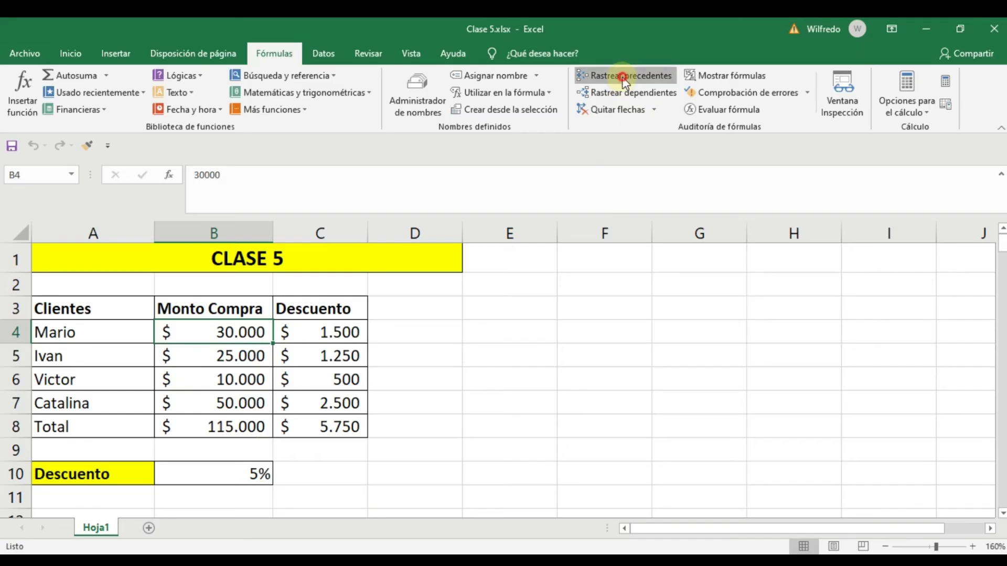
pyautogui.moveTo(464, 286); pyautogui.dragTo(479, 277)
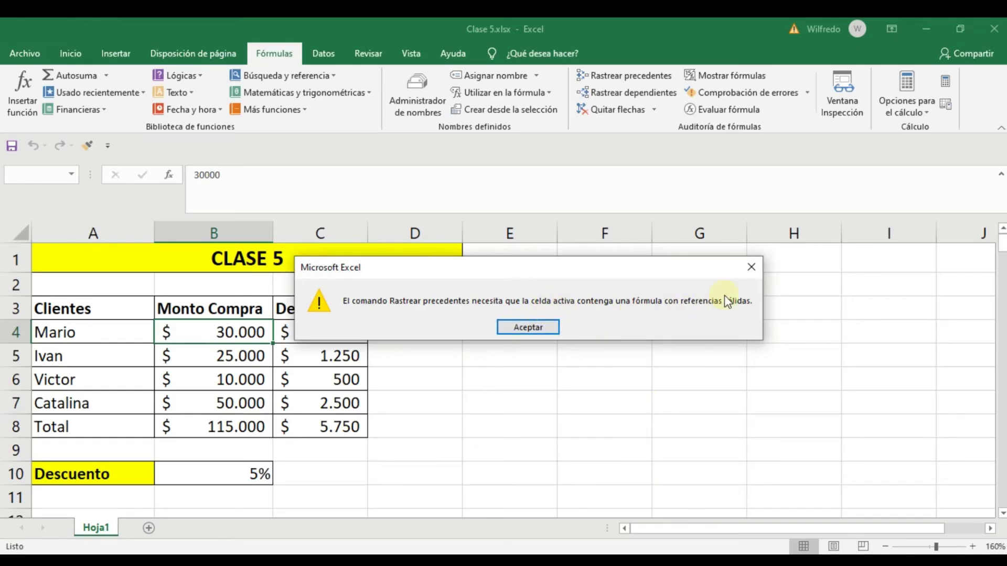
pyautogui.click(752, 269)
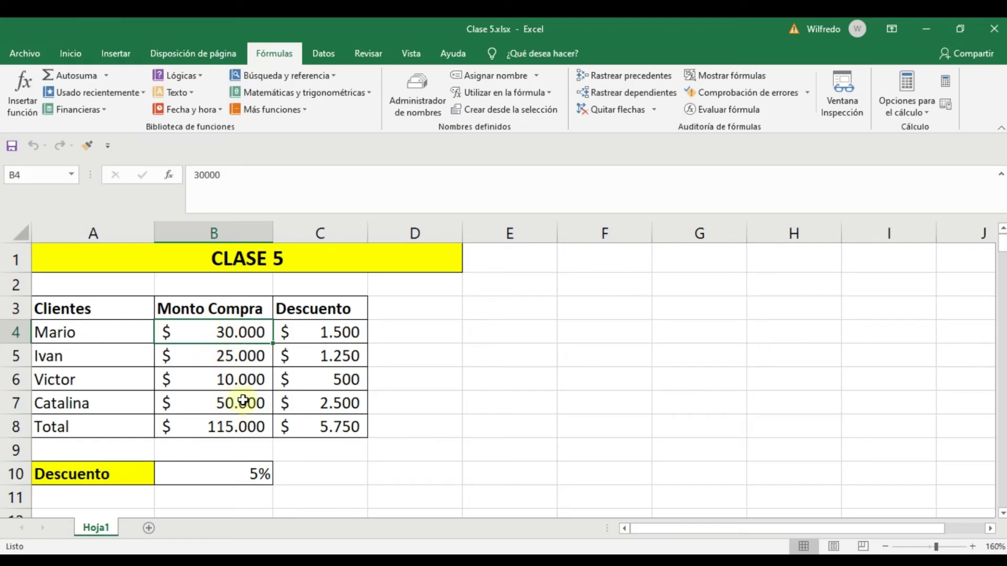
pyautogui.click(216, 378)
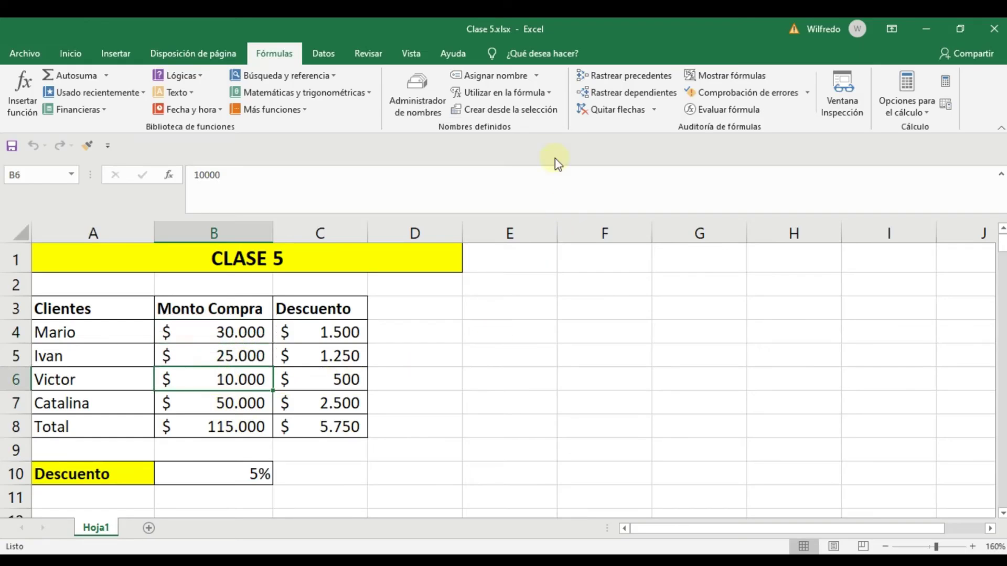
pyautogui.click(663, 77)
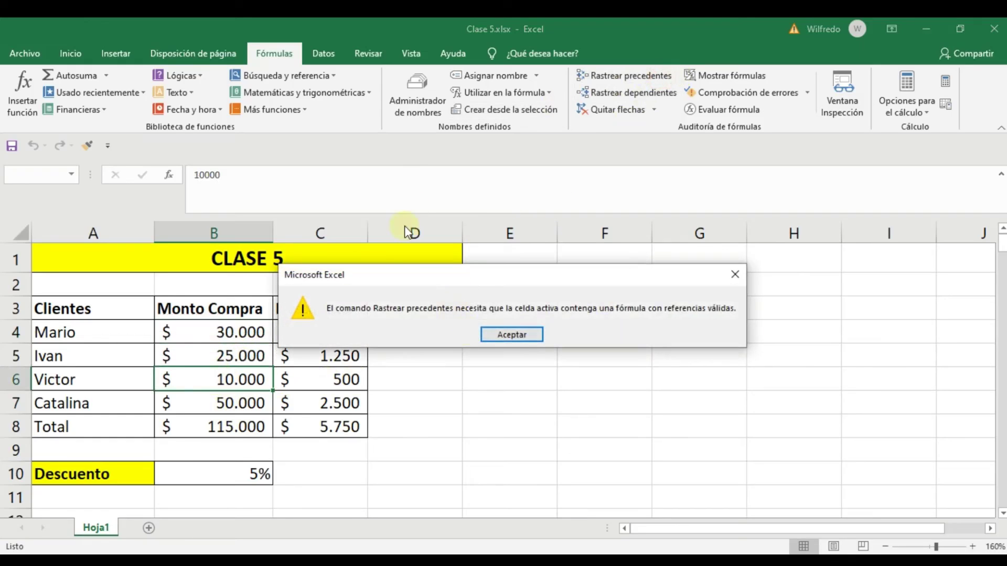
pyautogui.click(734, 275)
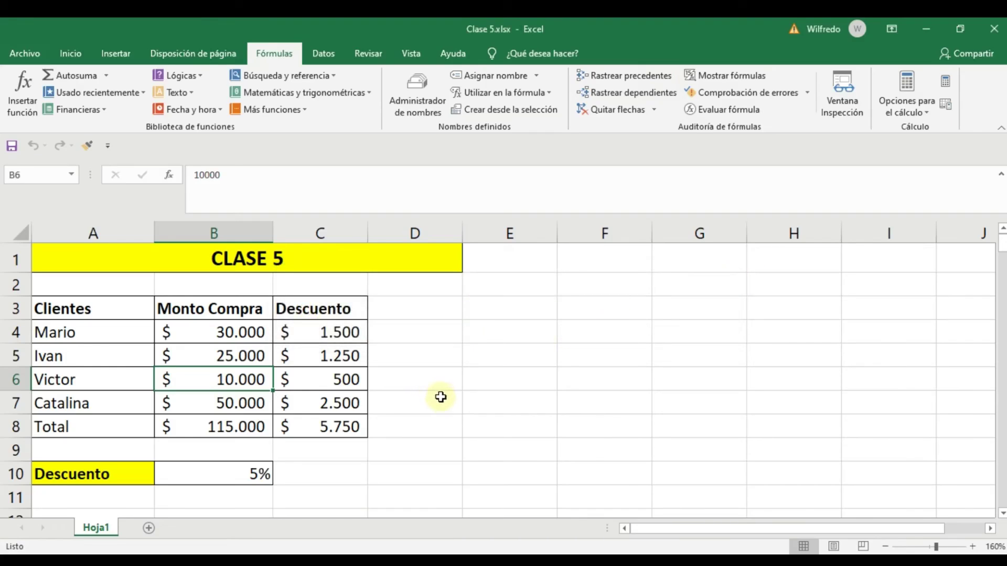
pyautogui.click(226, 428)
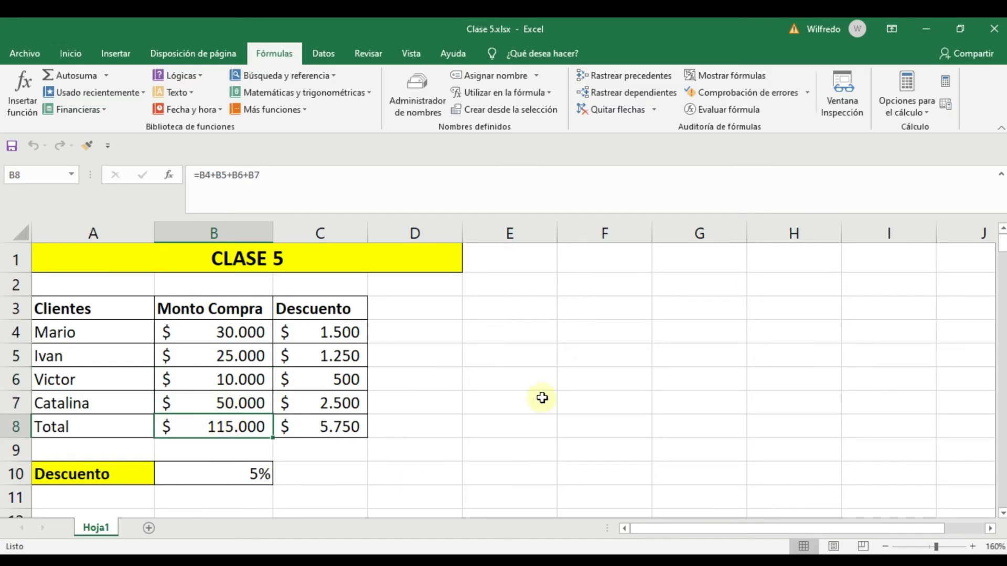
# Step: Trace the dependents of total B8, remove the arrows, and begin entering 200000 in B8
pyautogui.click(619, 98)
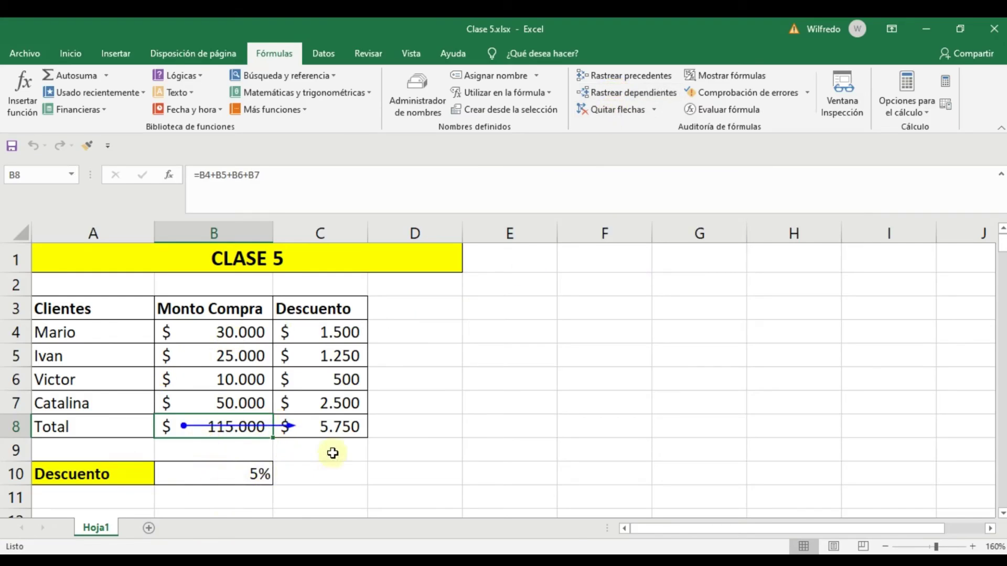
pyautogui.click(323, 428)
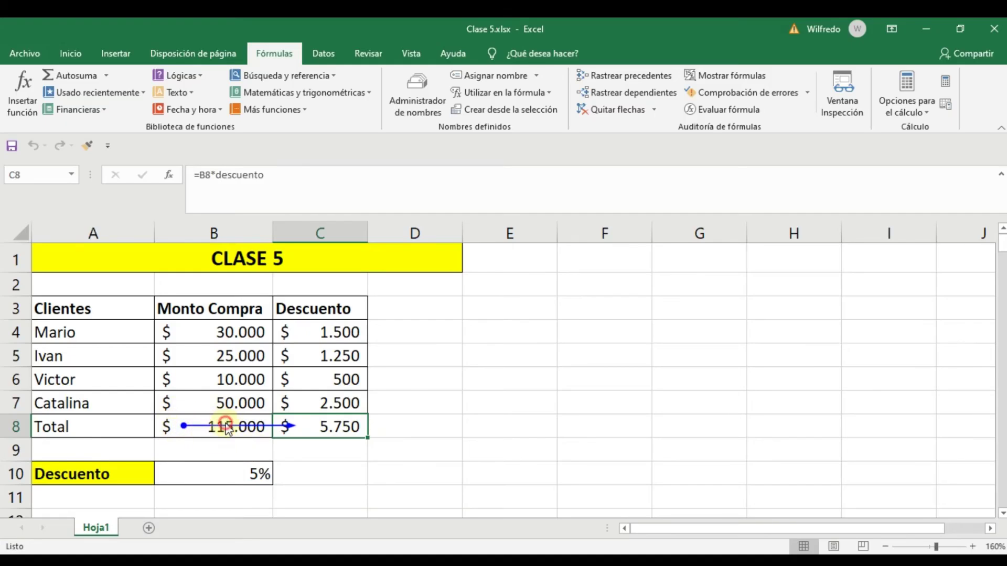
pyautogui.click(598, 109)
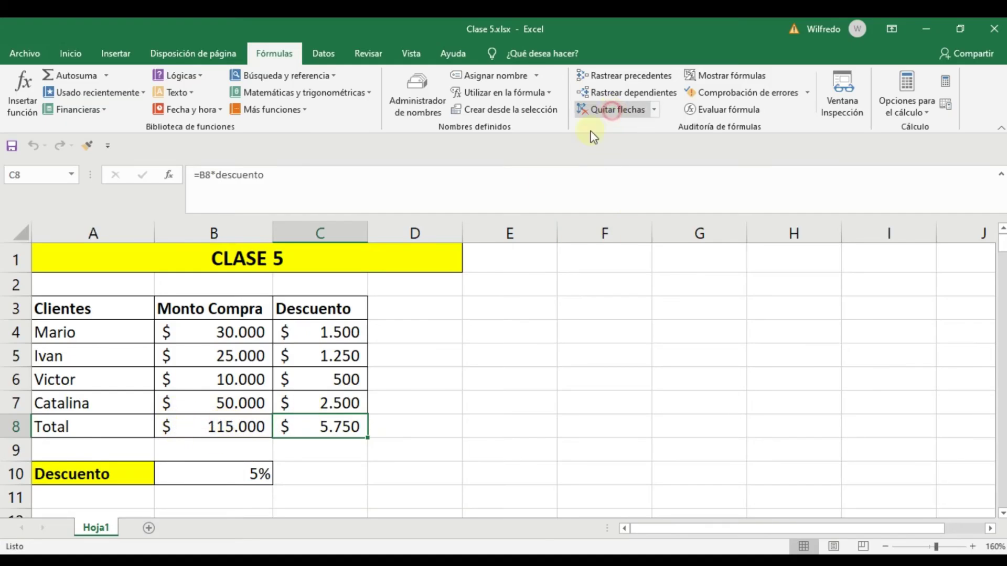
pyautogui.click(259, 420)
pyautogui.write('200000')
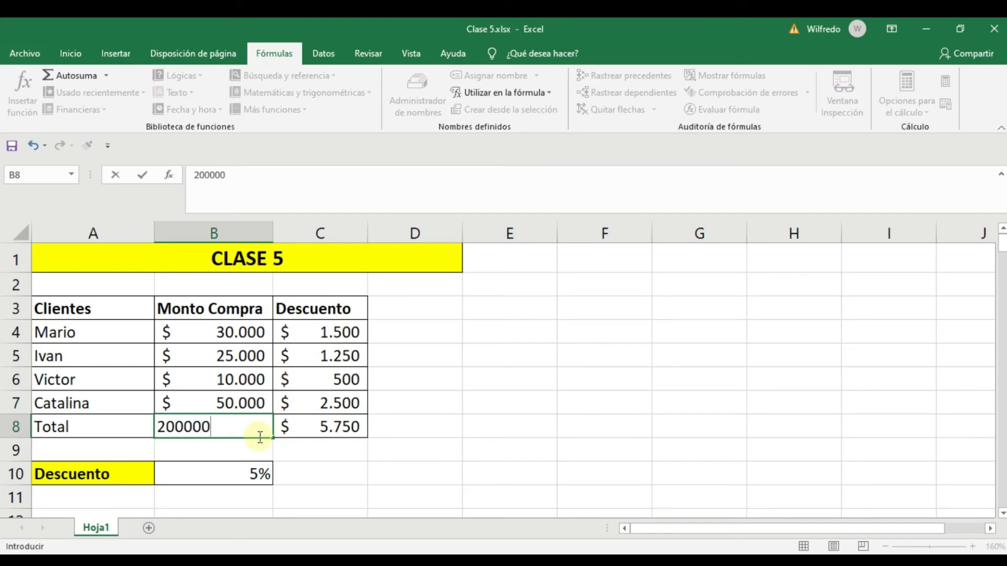
# Step: Commit 200000 in B8 to see the discount become 10.000, then undo back to 115.000
pyautogui.press('Return')
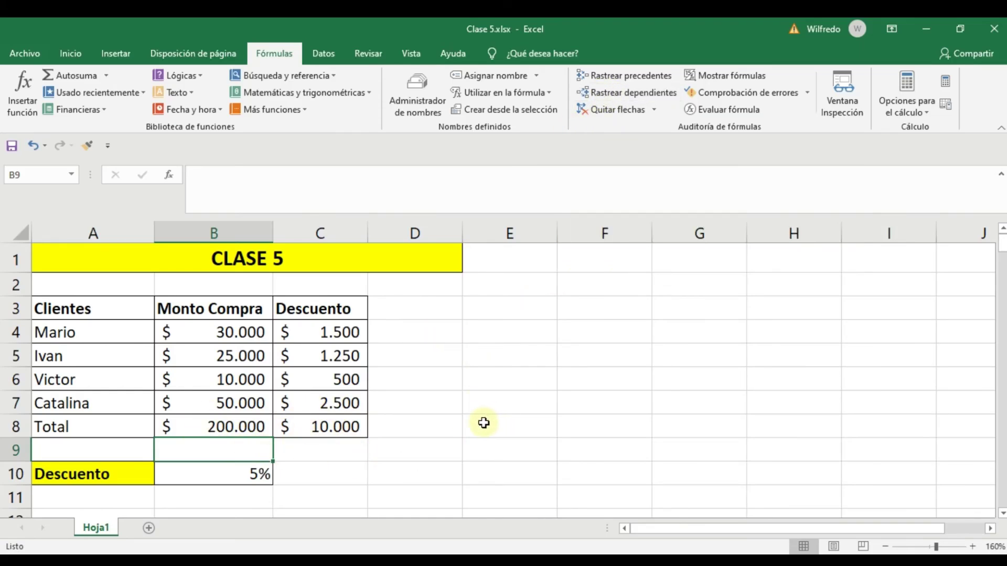
pyautogui.hotkey('ctrl', 'z')
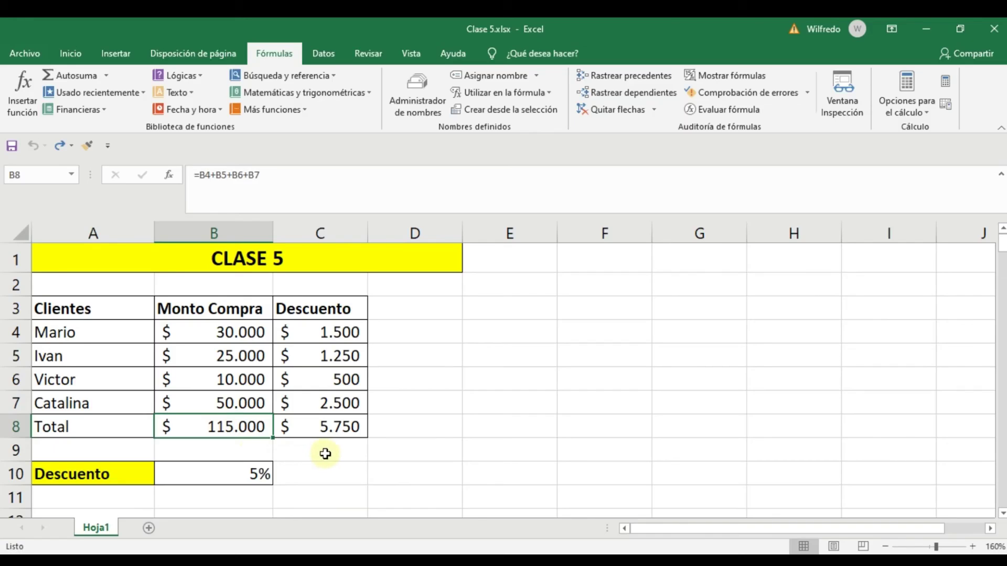
# Step: Rewrite Victor's discount cell C6 with a formula referencing B6, giving =0/B6
pyautogui.click(315, 377)
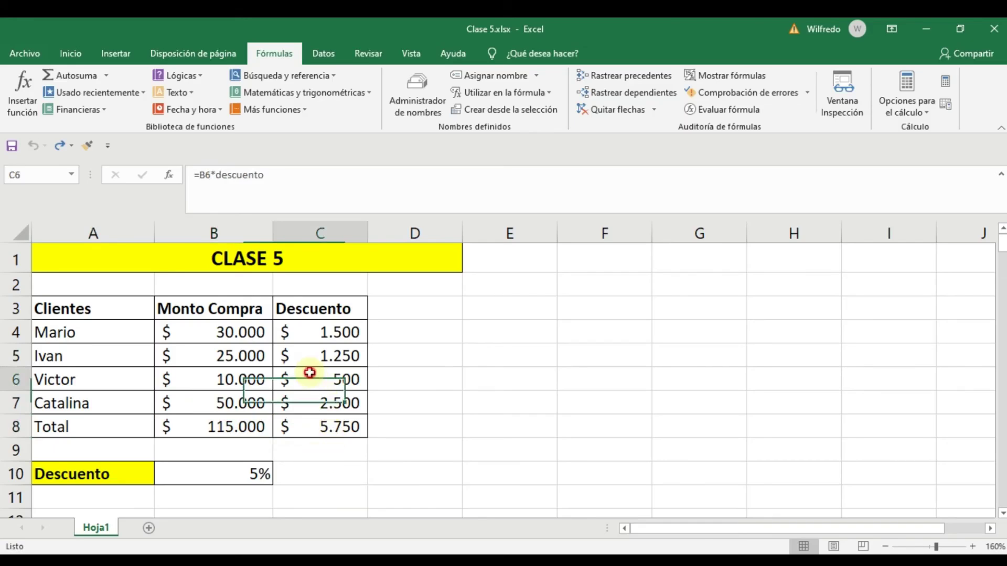
pyautogui.write('=0/')
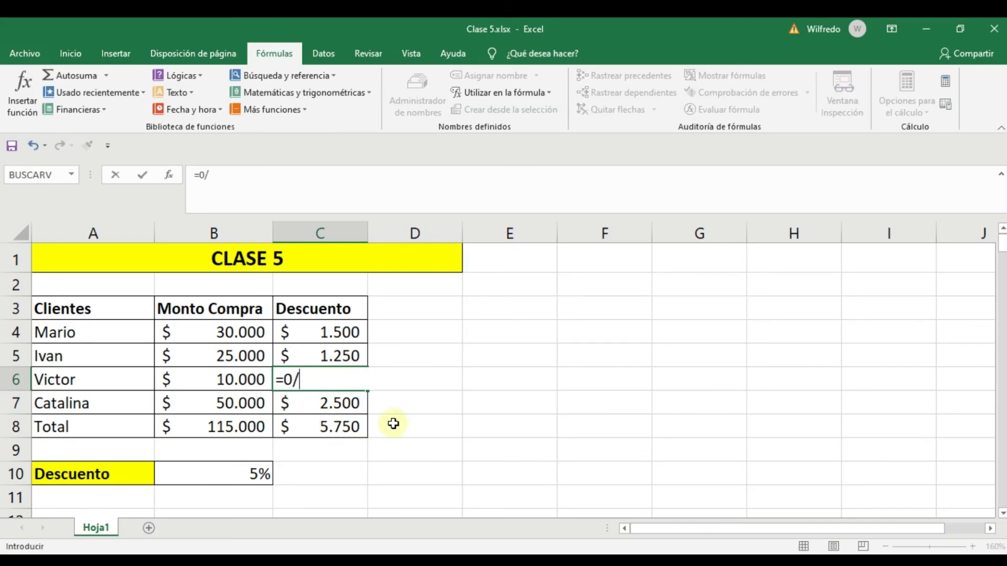
pyautogui.click(212, 380)
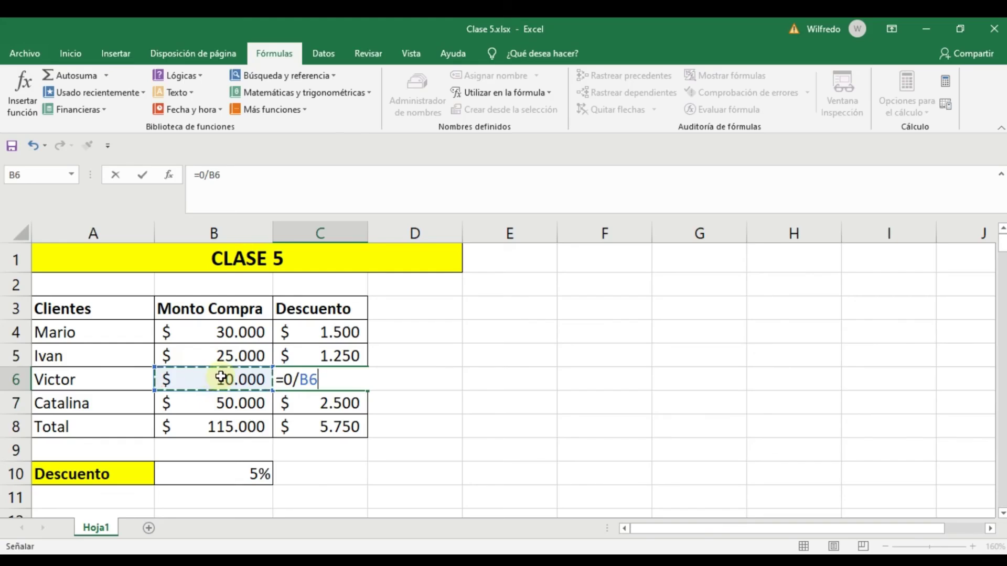
pyautogui.press('Return')
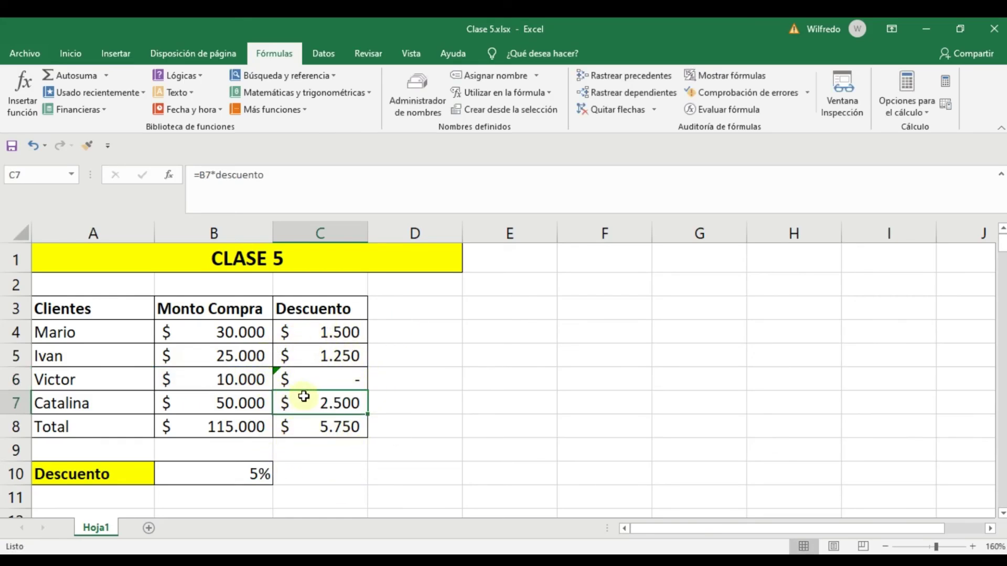
# Step: Review the 'Fórmula incoherente' warning on C6, then dismiss the error options
pyautogui.click(278, 370)
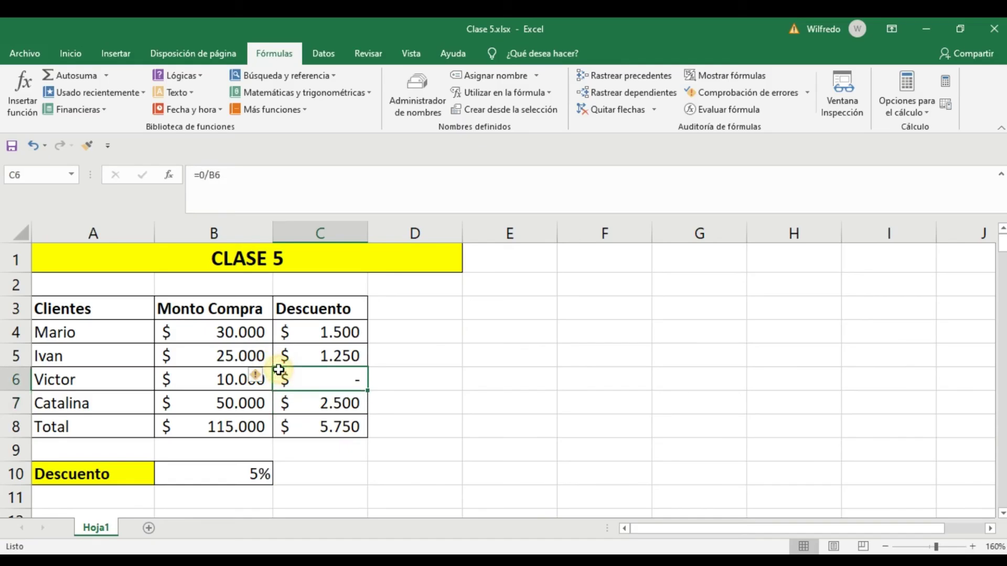
pyautogui.moveTo(255, 378)
pyautogui.click(265, 376)
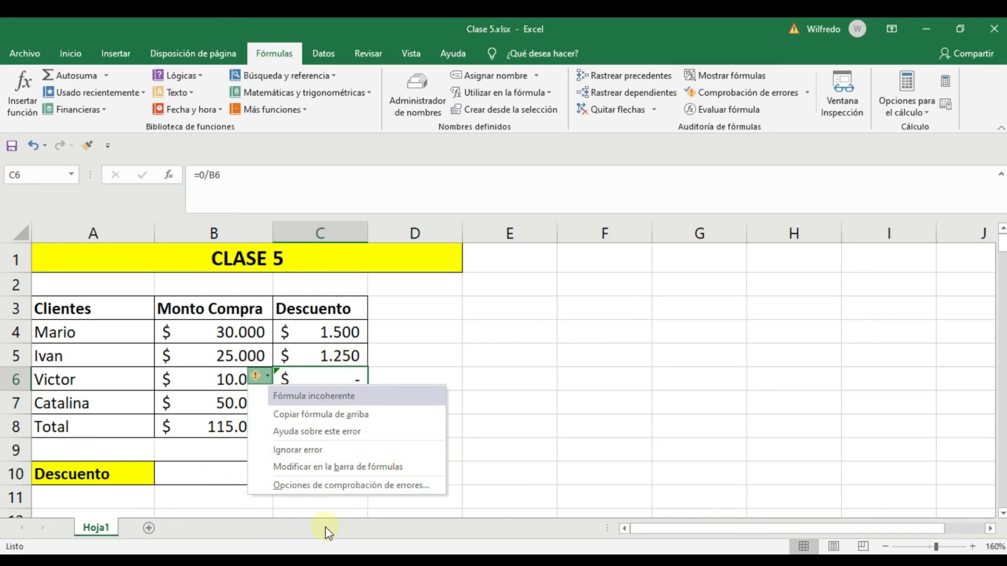
pyautogui.click(497, 457)
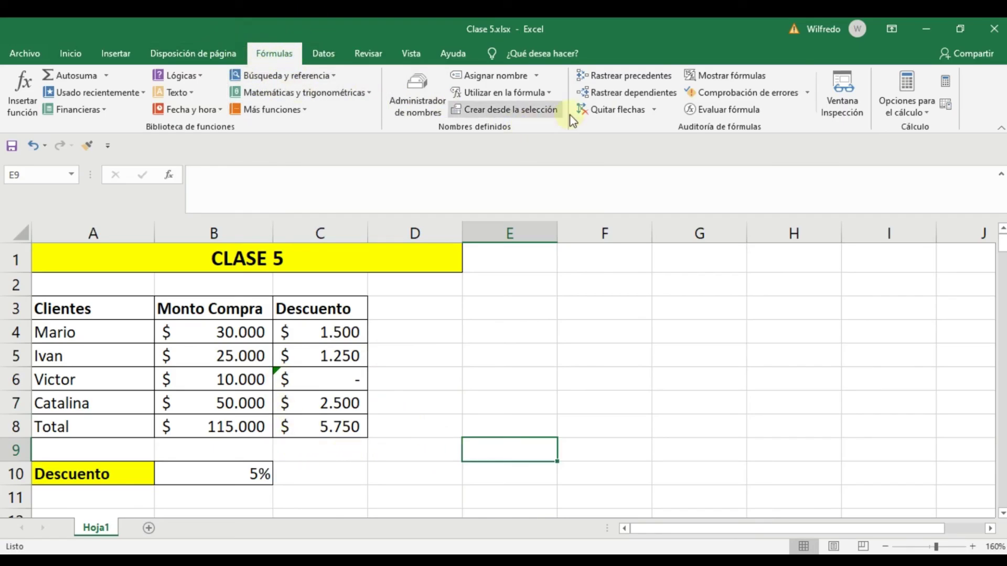
pyautogui.click(745, 95)
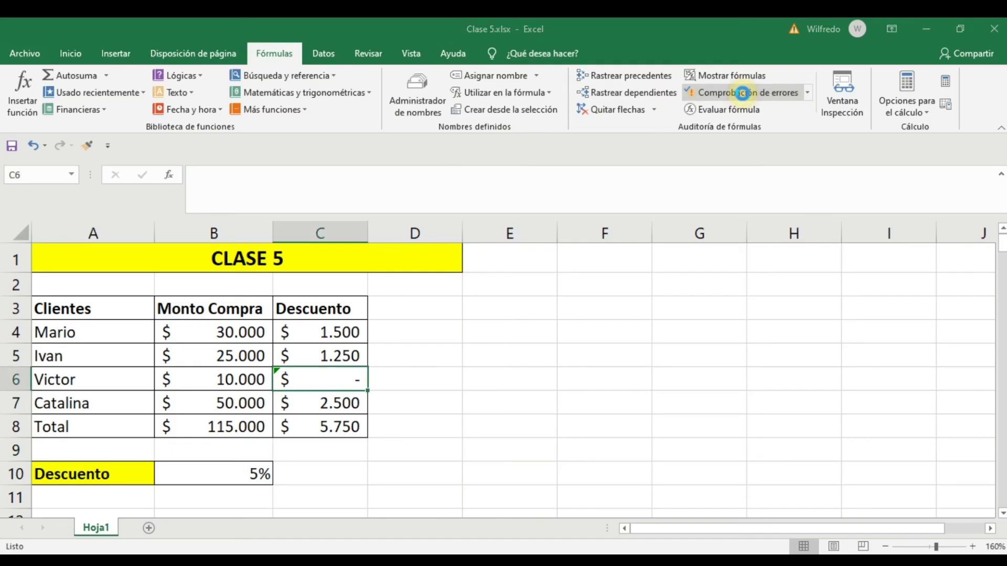
pyautogui.moveTo(594, 138); pyautogui.dragTo(562, 276)
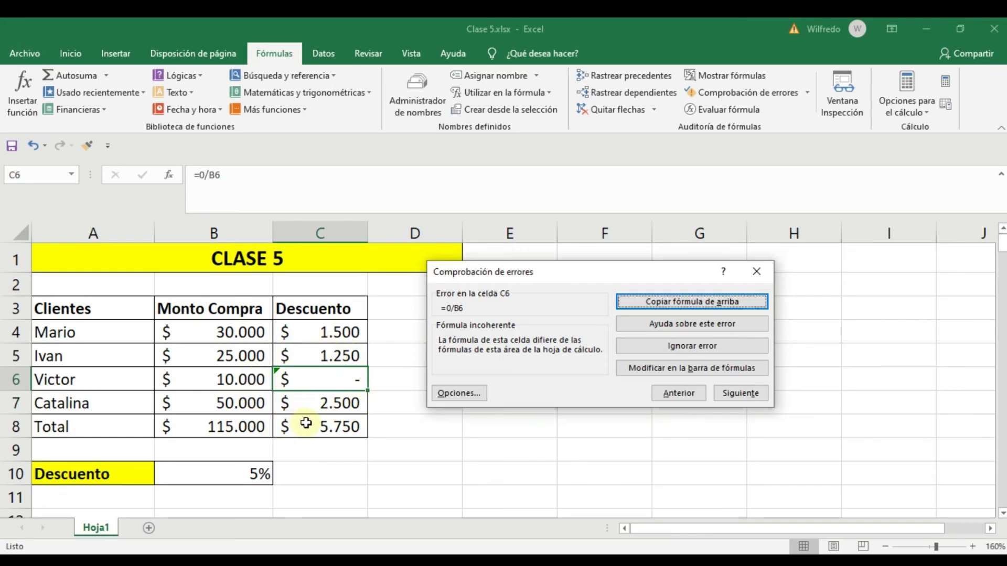
pyautogui.click(310, 331)
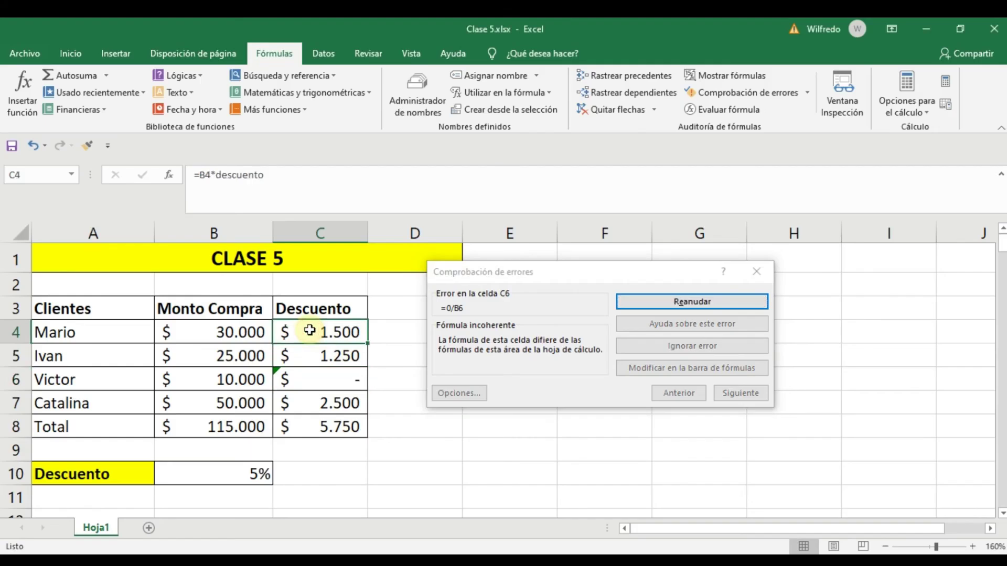
pyautogui.moveTo(284, 176); pyautogui.dragTo(190, 175)
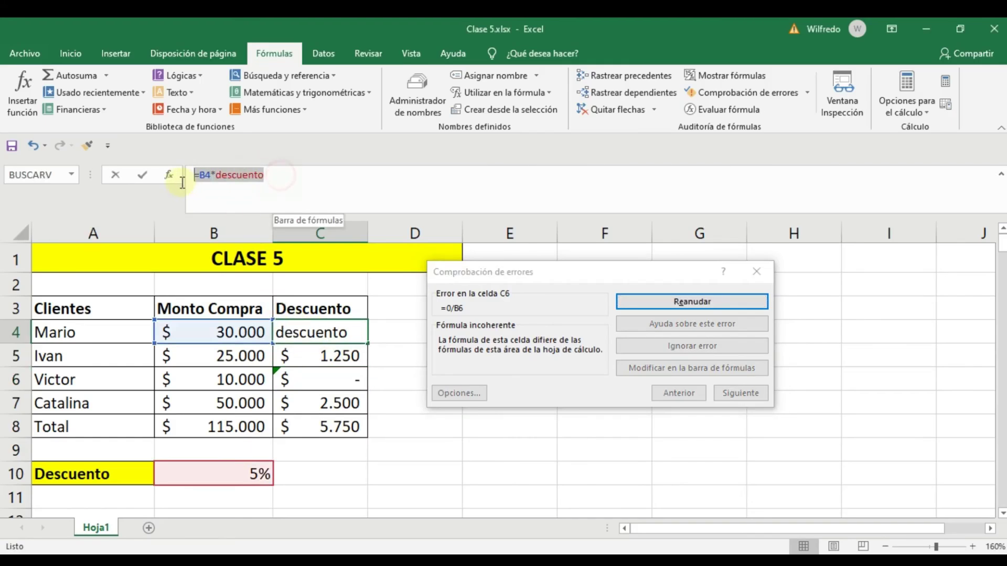
pyautogui.hotkey('ctrl', 'Return')
pyautogui.click(332, 355)
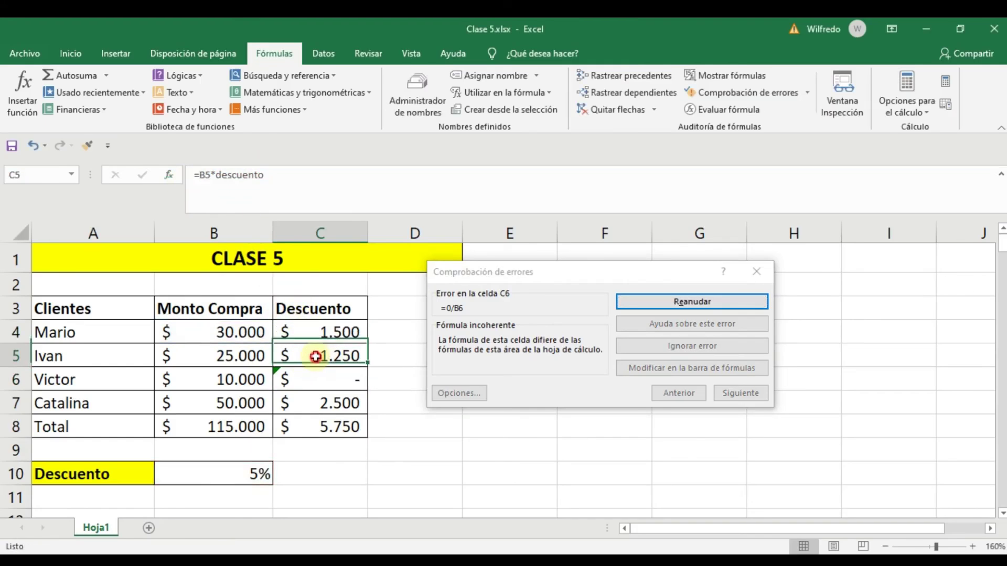
pyautogui.moveTo(280, 177); pyautogui.dragTo(221, 174)
pyautogui.press('Return')
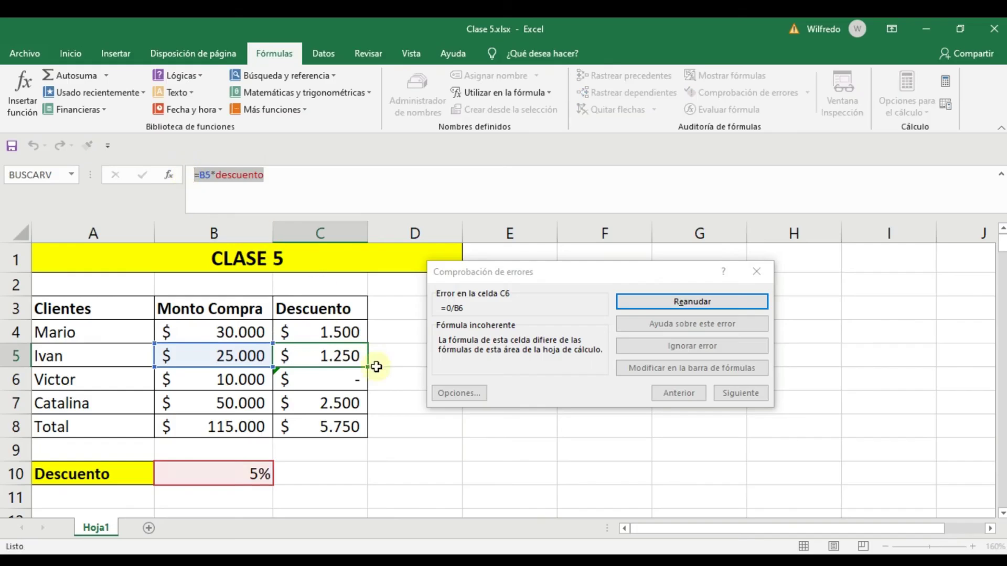
pyautogui.click(337, 409)
pyautogui.click(287, 197)
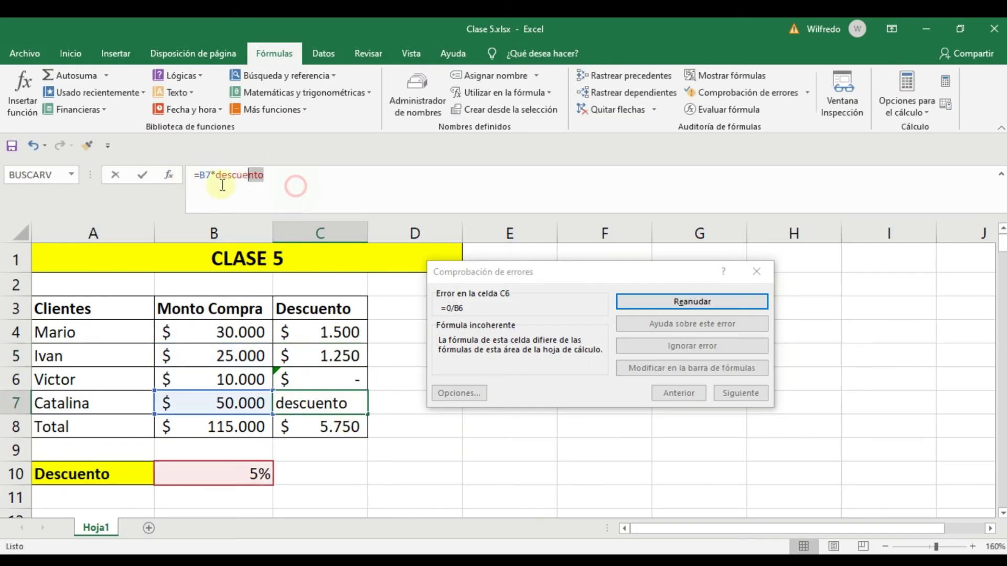
pyautogui.press('Escape')
pyautogui.click(330, 425)
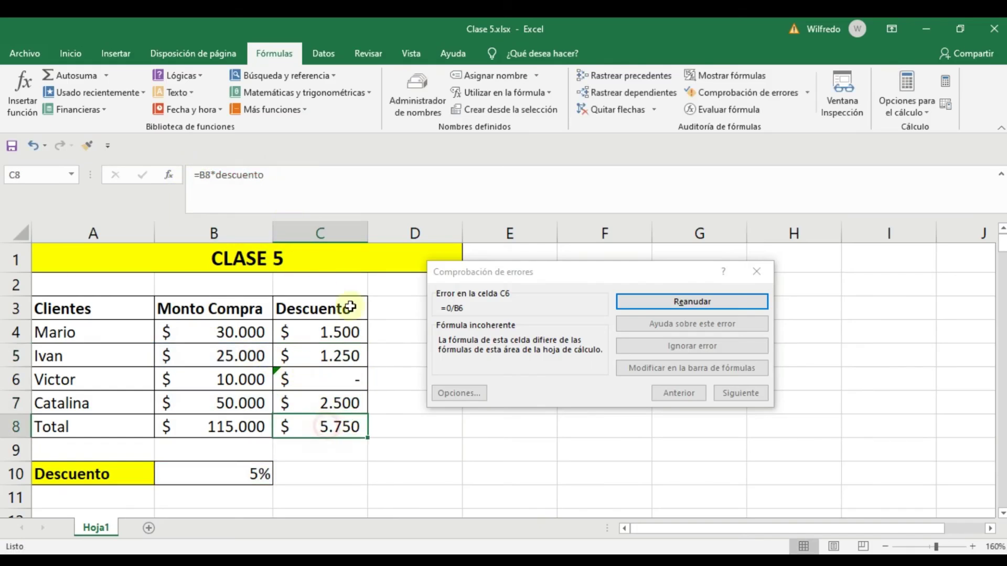
pyautogui.click(326, 189)
pyautogui.press('Escape')
pyautogui.click(344, 379)
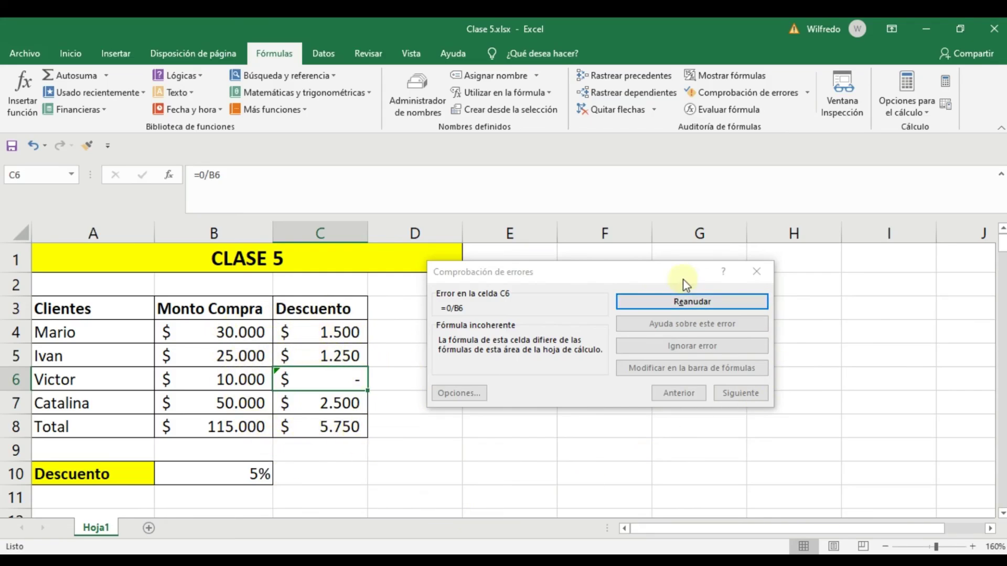
pyautogui.click(757, 271)
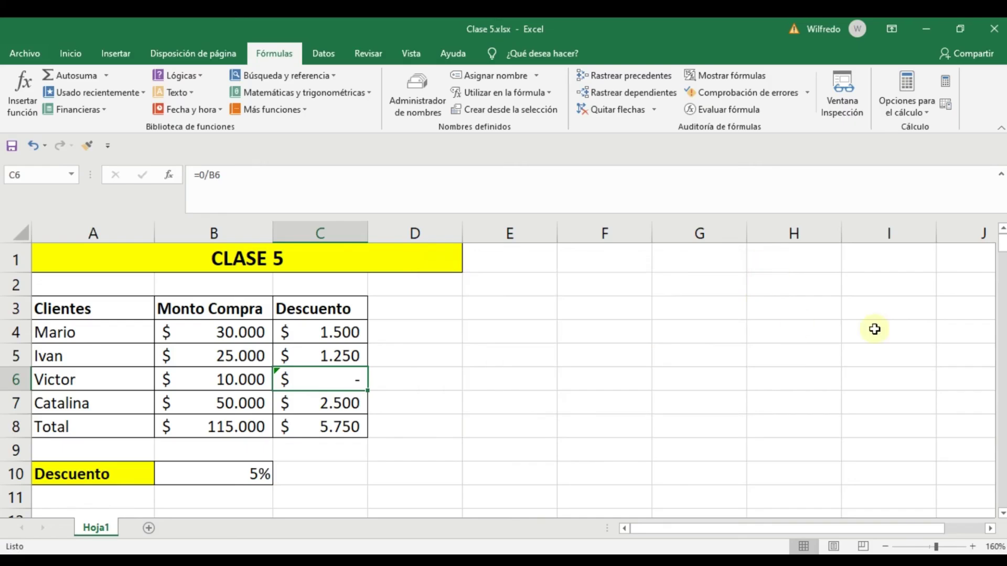
# Step: Copy the formula from above into C6 so it reads =B6*descuento showing 500, then finish the error check
pyautogui.click(722, 92)
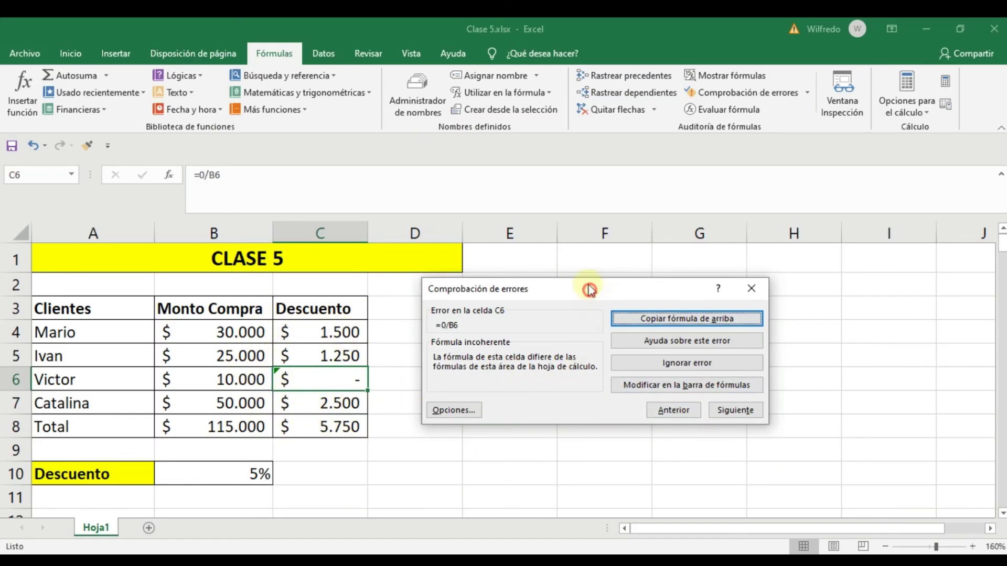
pyautogui.moveTo(588, 288); pyautogui.dragTo(565, 197)
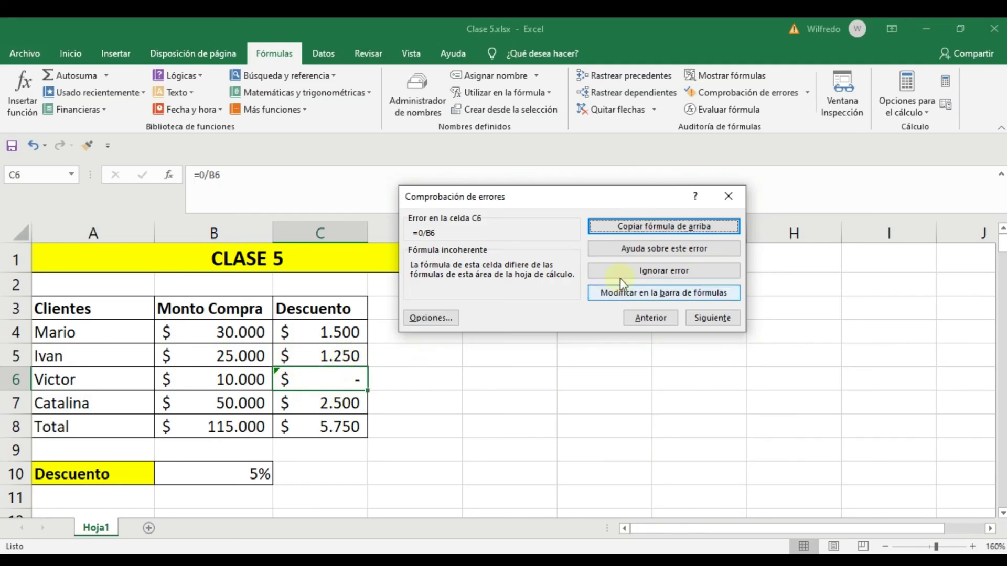
pyautogui.click(634, 227)
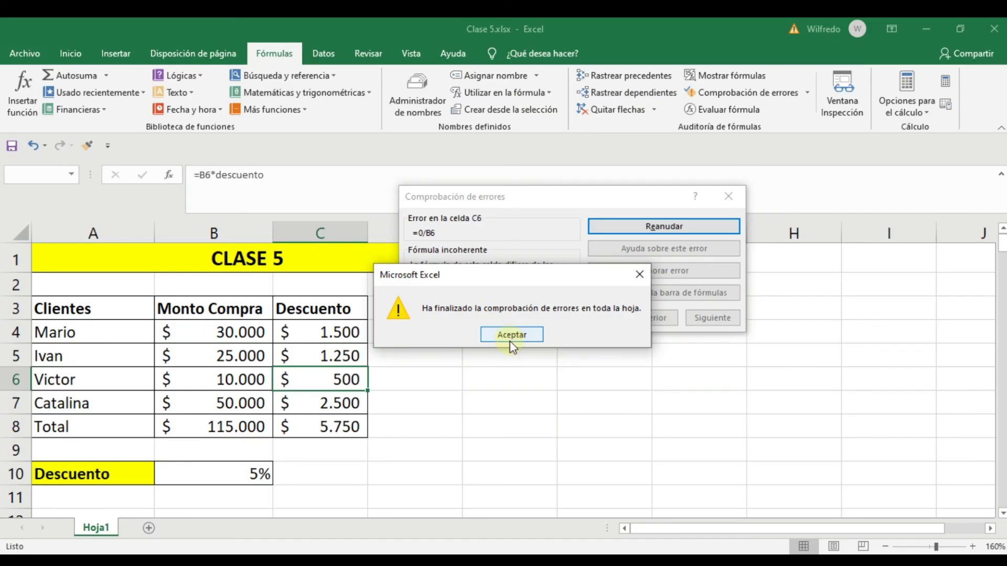
pyautogui.click(510, 342)
pyautogui.click(542, 376)
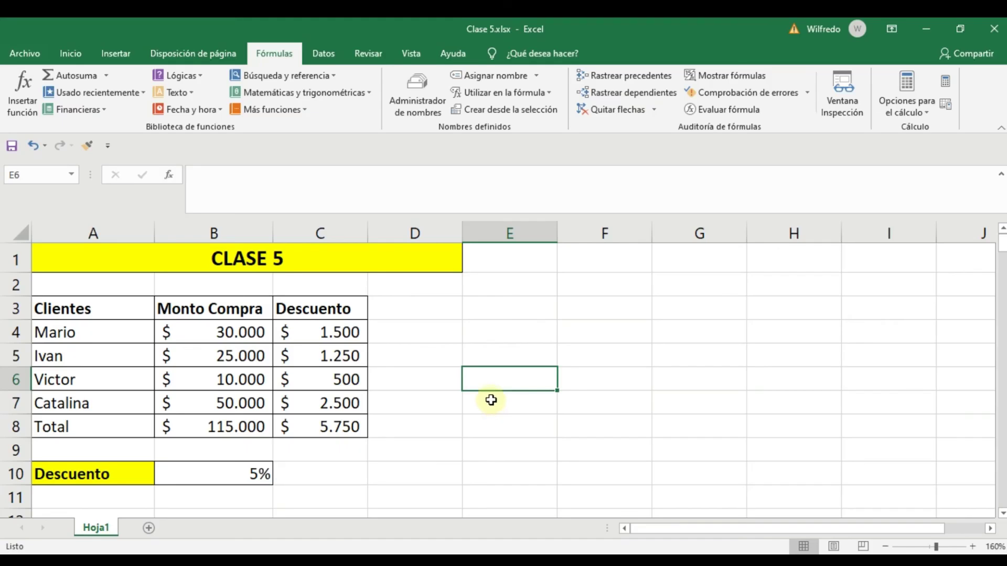
# Step: Review the purchase amounts B4:B8 and the 5% discount rate in B10
pyautogui.moveTo(234, 331); pyautogui.dragTo(243, 422)
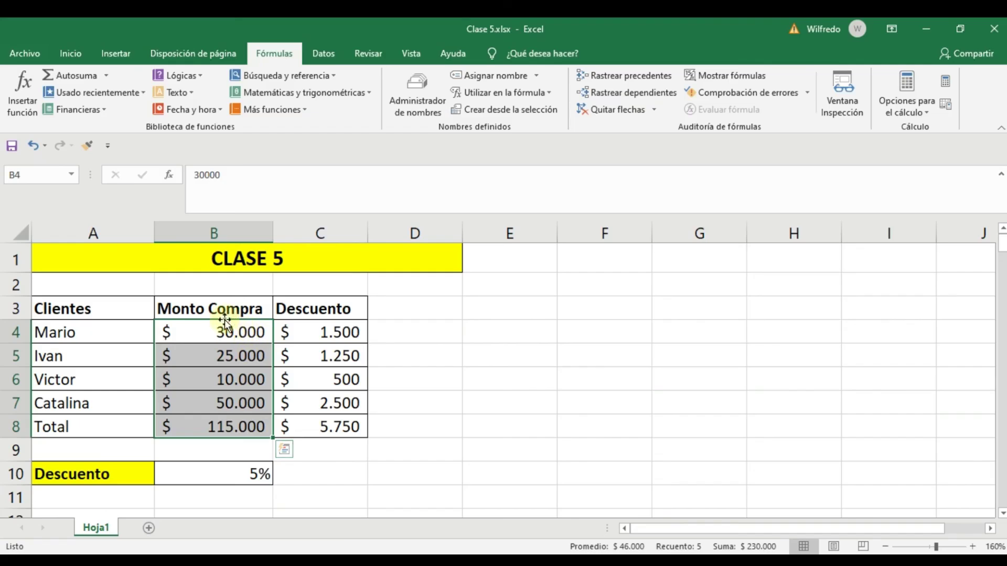
pyautogui.click(232, 478)
pyautogui.click(420, 451)
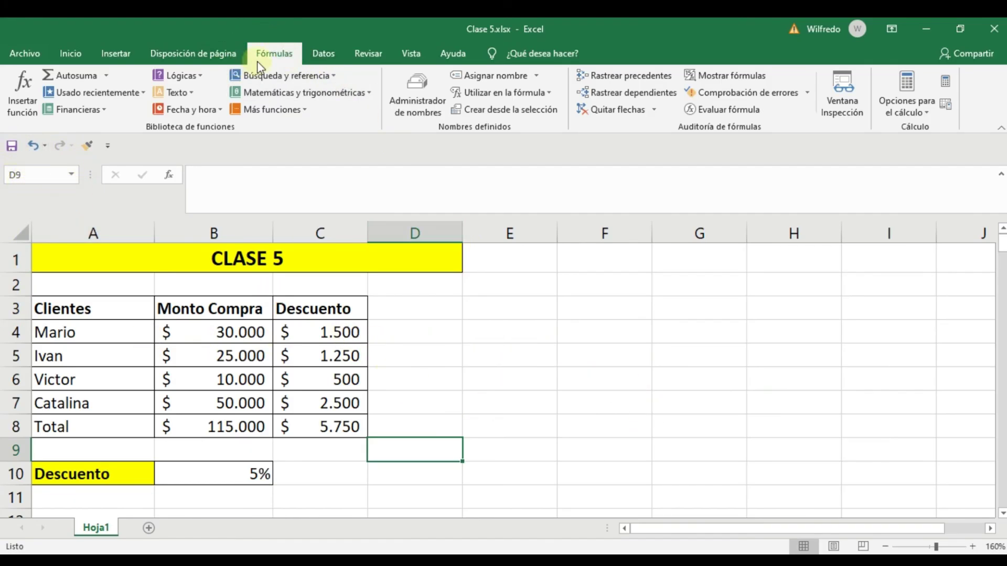
# Step: Delete the defined name descuento in the Administrador de nombres
pyautogui.click(428, 100)
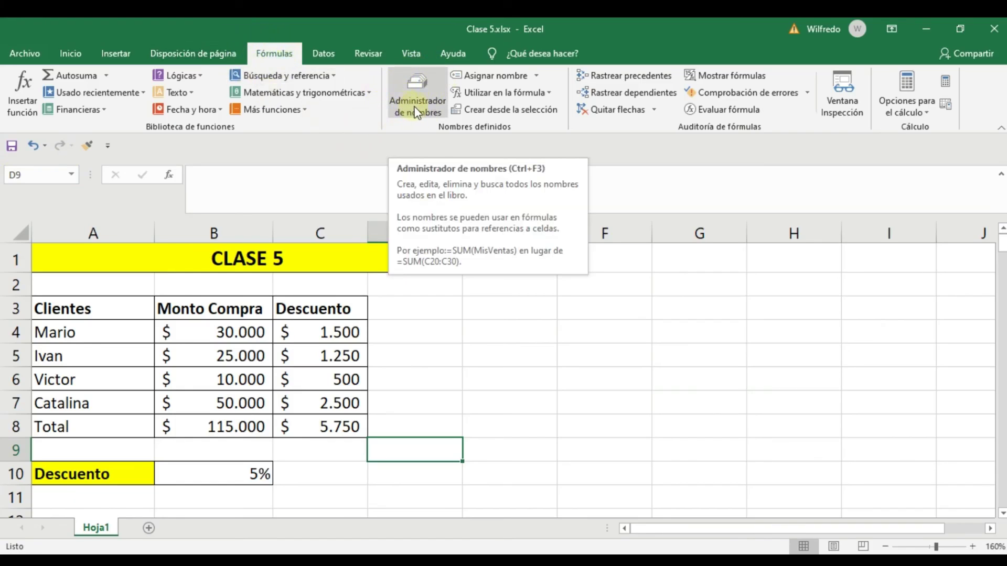
pyautogui.click(416, 112)
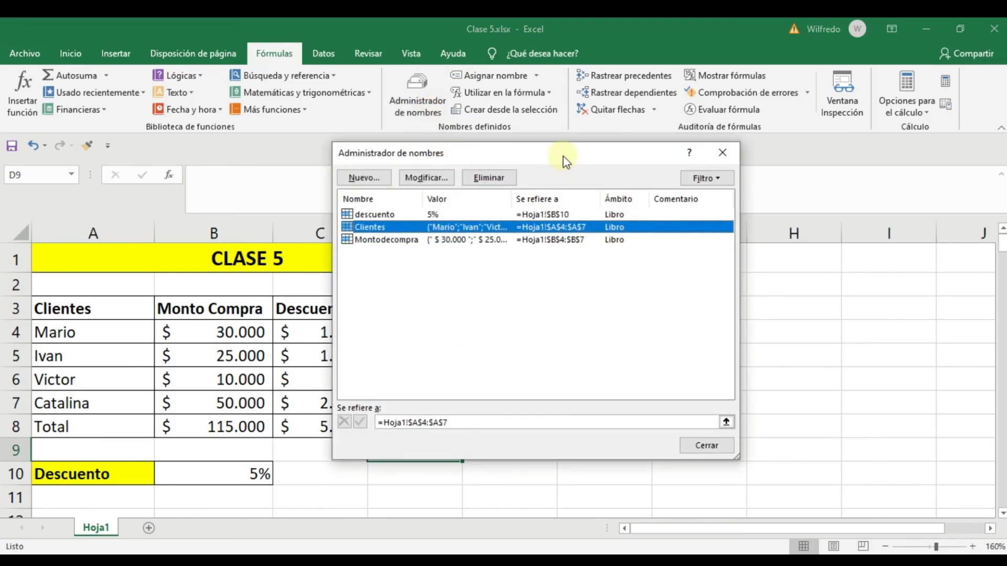
pyautogui.moveTo(501, 153); pyautogui.dragTo(439, 151)
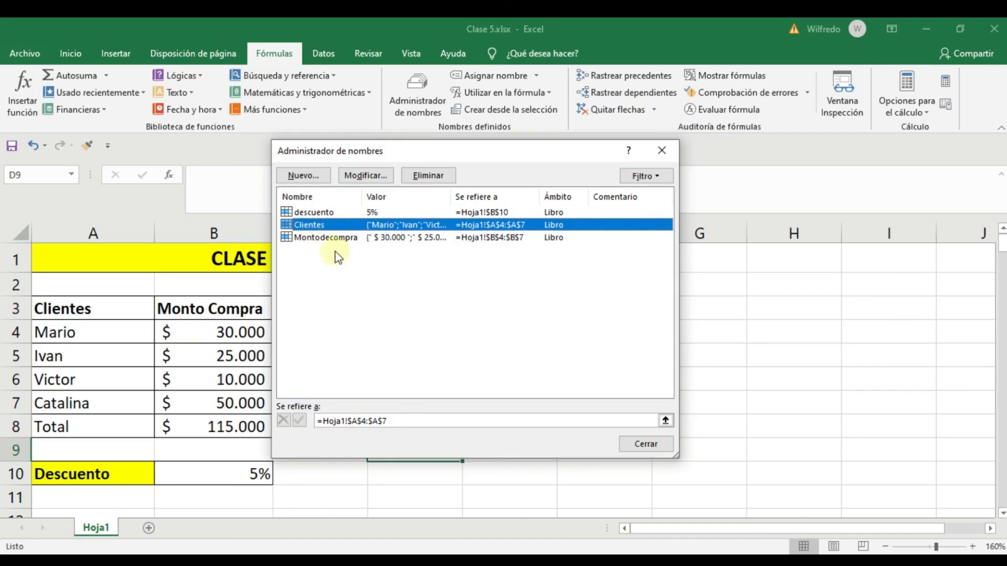
pyautogui.click(327, 212)
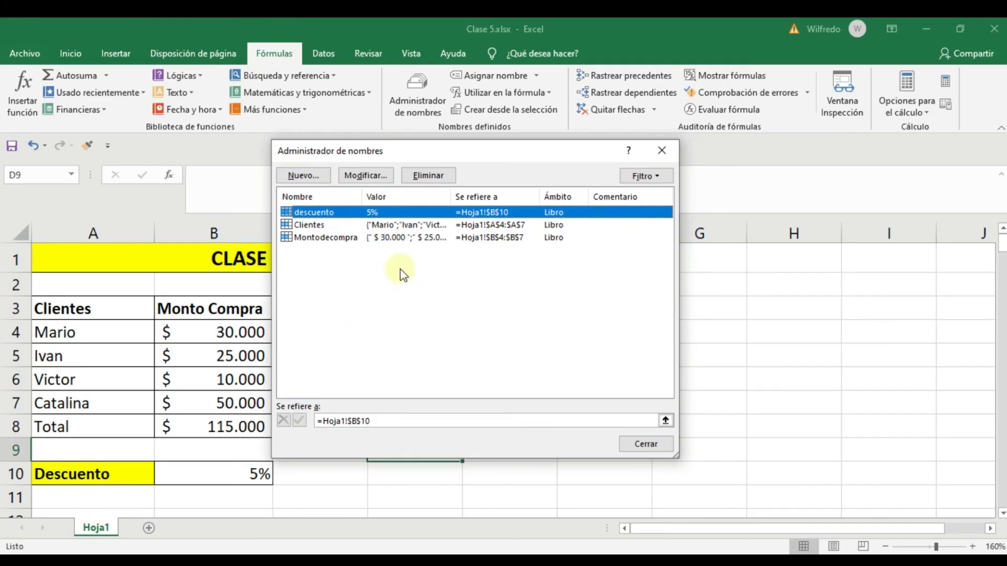
pyautogui.click(434, 182)
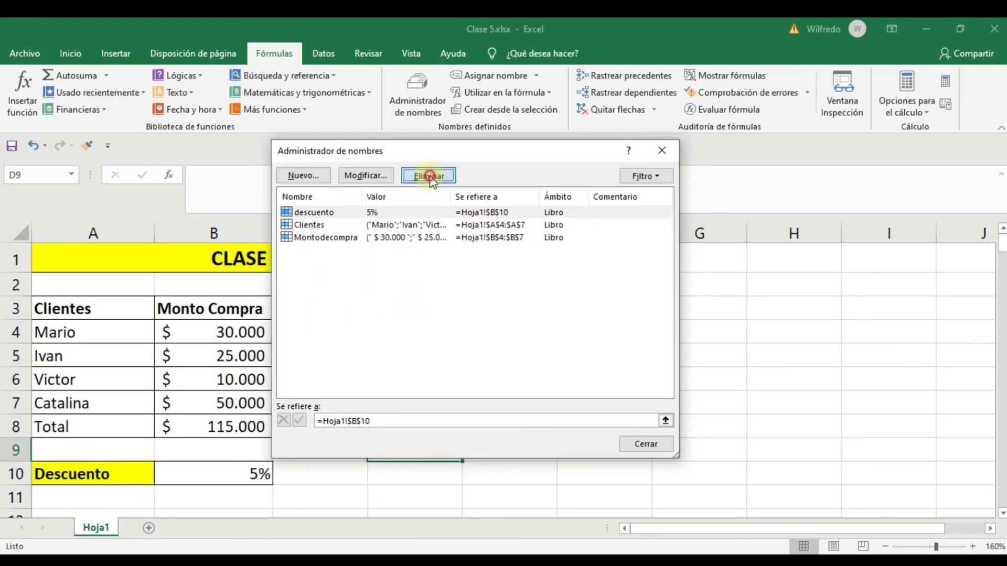
pyautogui.click(469, 330)
# Step: Delete the Montodecompra name, close the name list, and confirm B10 still holds 5%
pyautogui.click(328, 226)
pyautogui.click(431, 177)
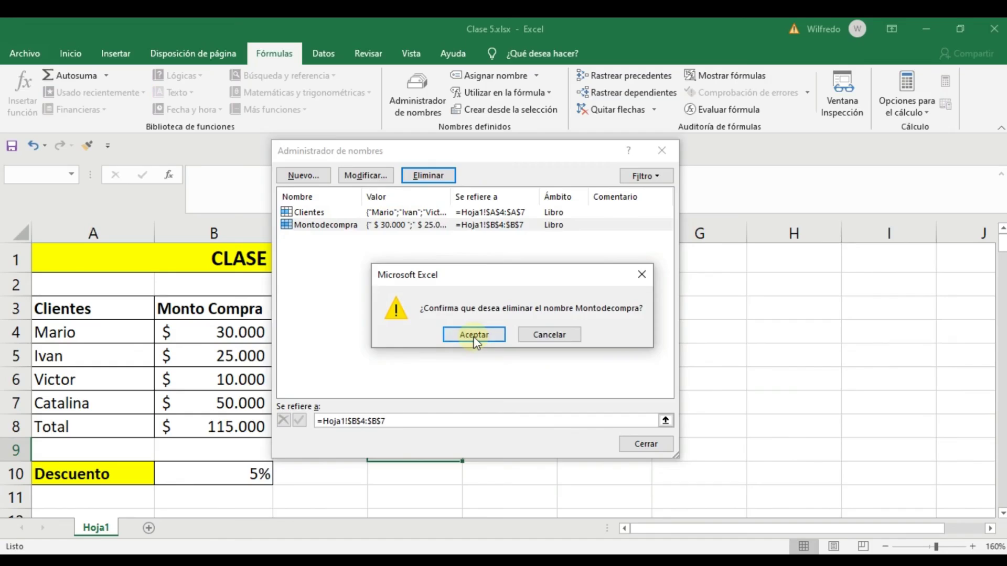
pyautogui.click(474, 333)
pyautogui.click(662, 152)
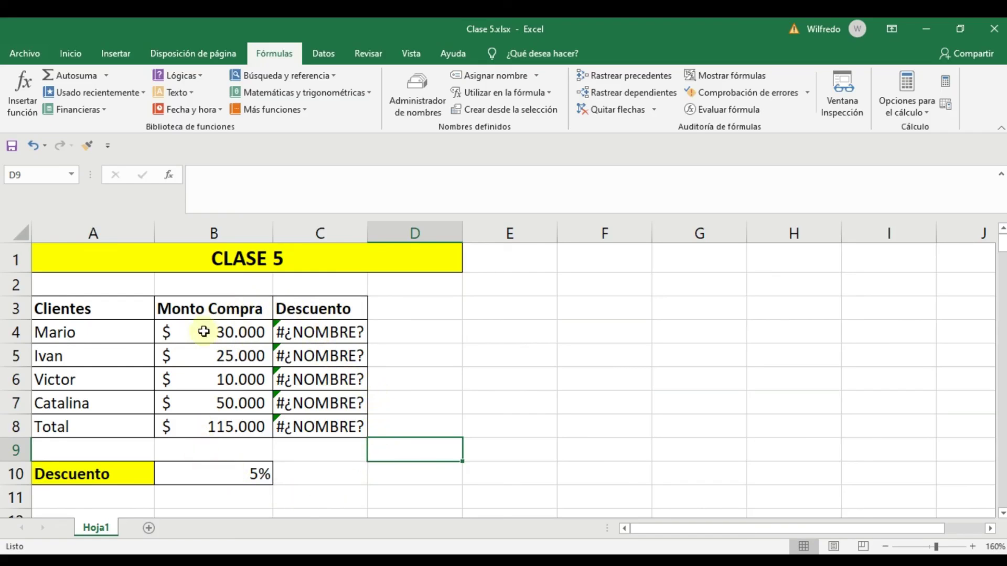
pyautogui.click(207, 477)
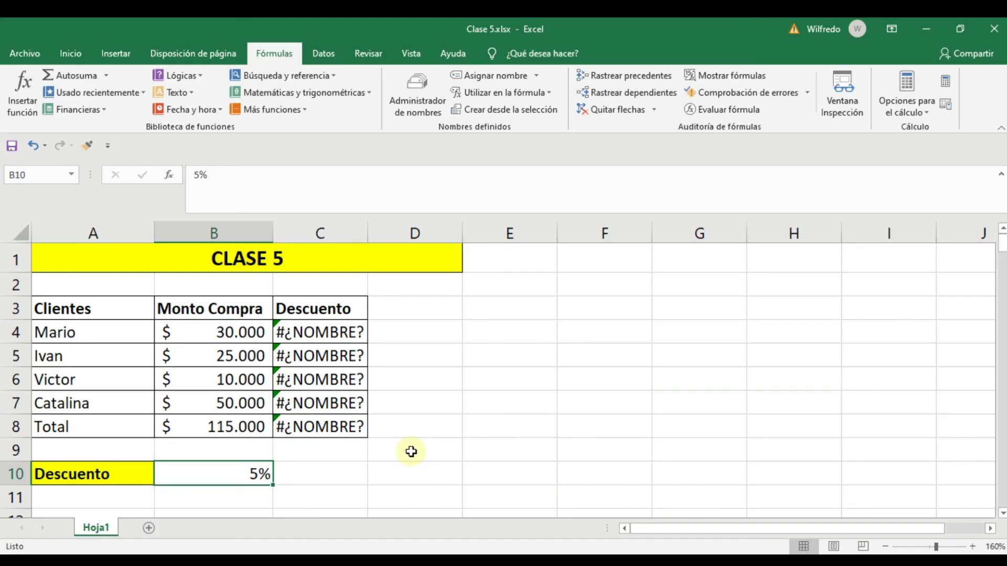
pyautogui.click(411, 452)
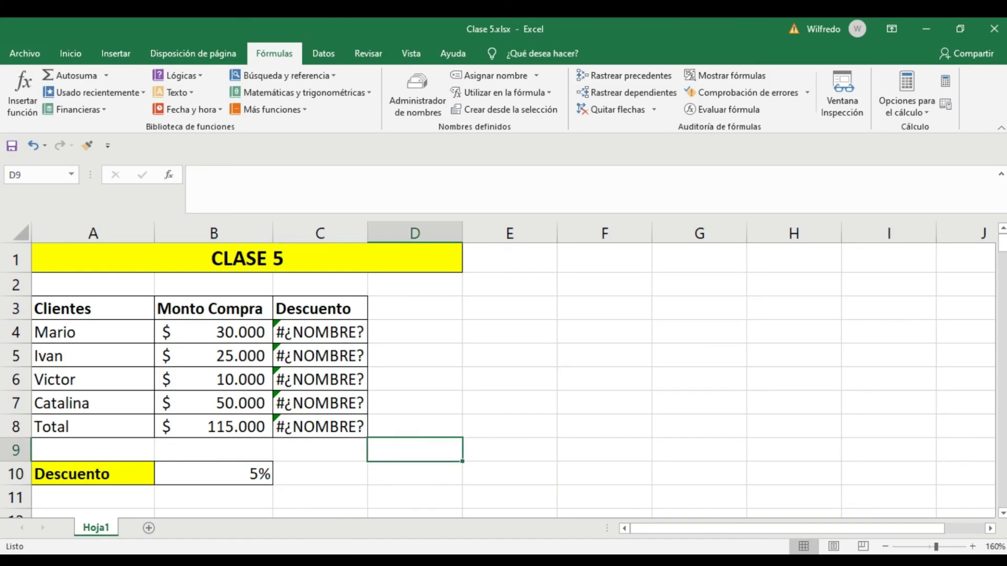